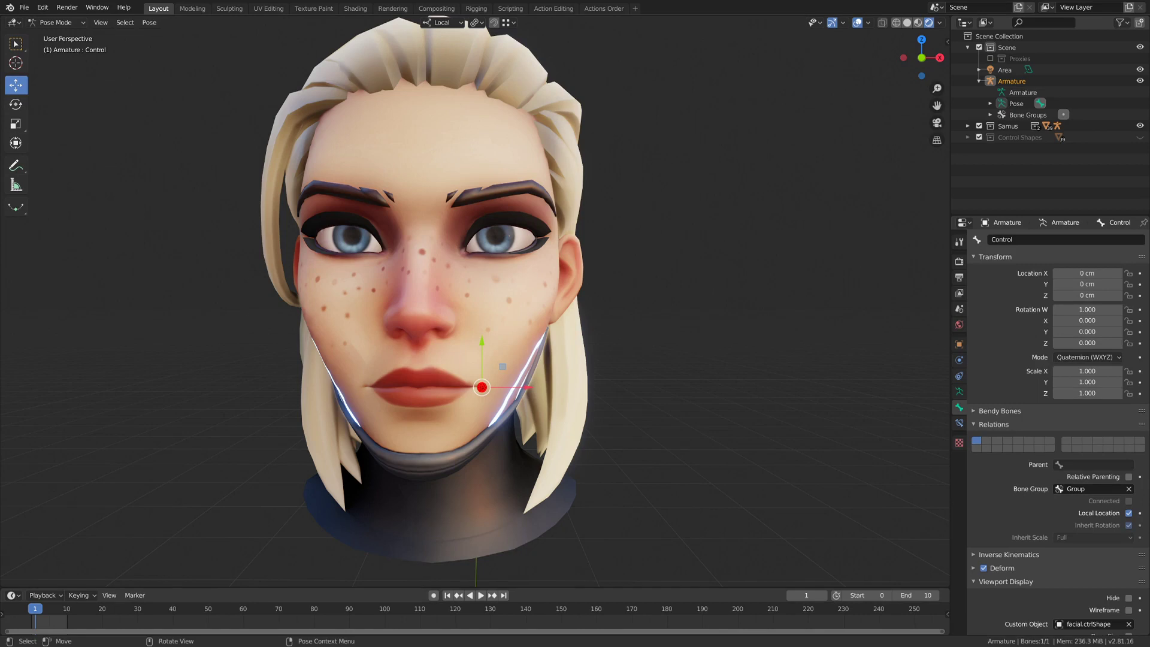
# Try moving the Control bone at the mouth corner to reshape the smile, and undo the last move
pyautogui.moveTo(559, 336); pyautogui.dragTo(561, 355, button='middle')
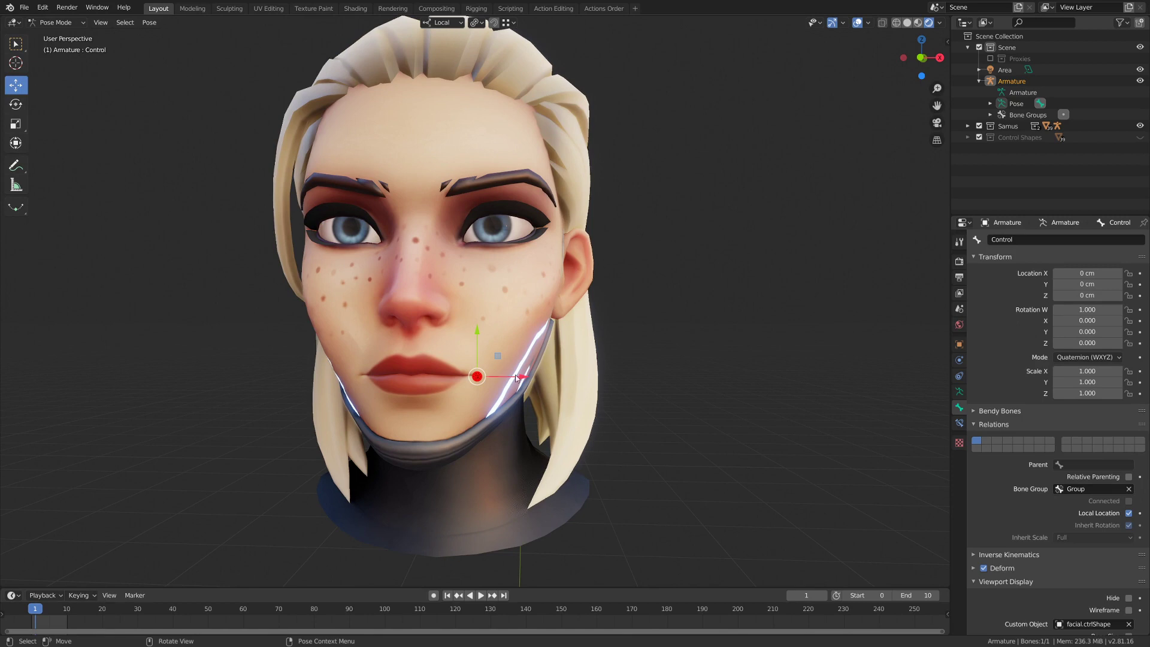
pyautogui.press('g')
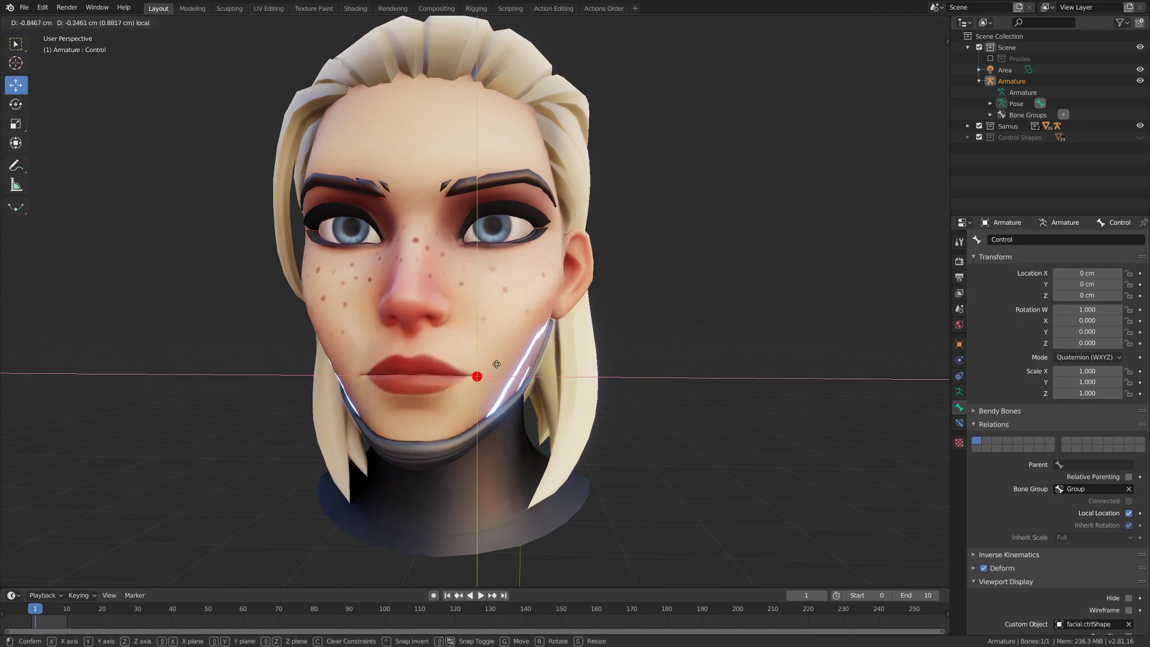
pyautogui.click(501, 351)
pyautogui.press('g')
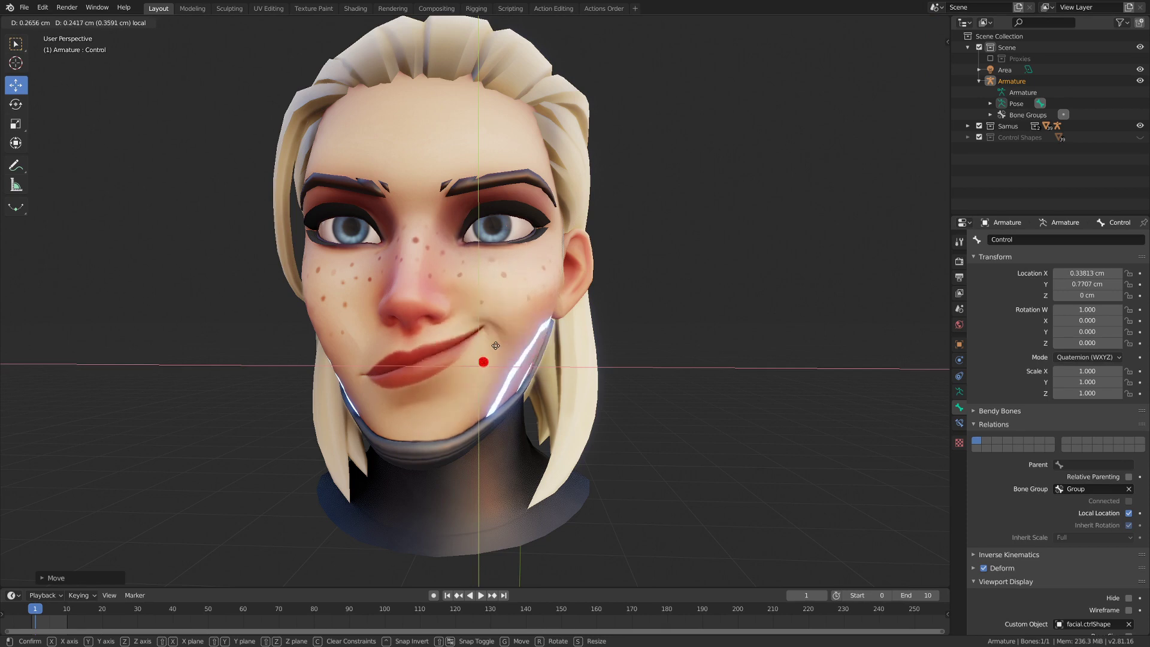
pyautogui.click(508, 354)
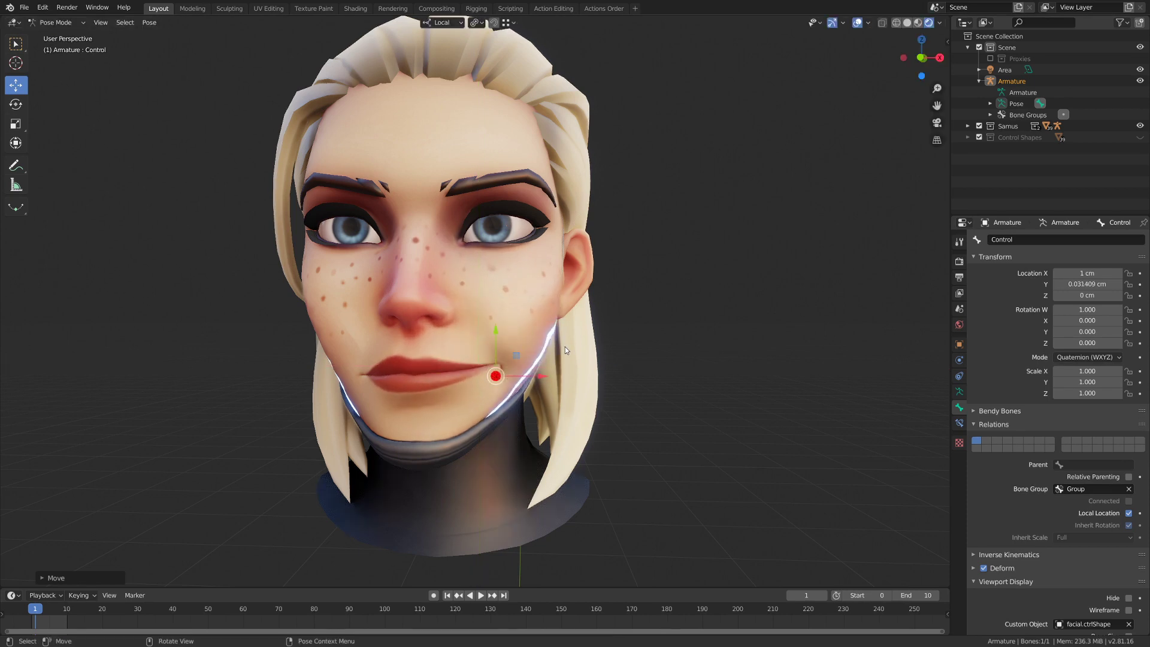
pyautogui.hotkey('ctrl', 'z')
# Activate the Select Box tool and test a free move of the Control bone, cancelling it
pyautogui.click(16, 43)
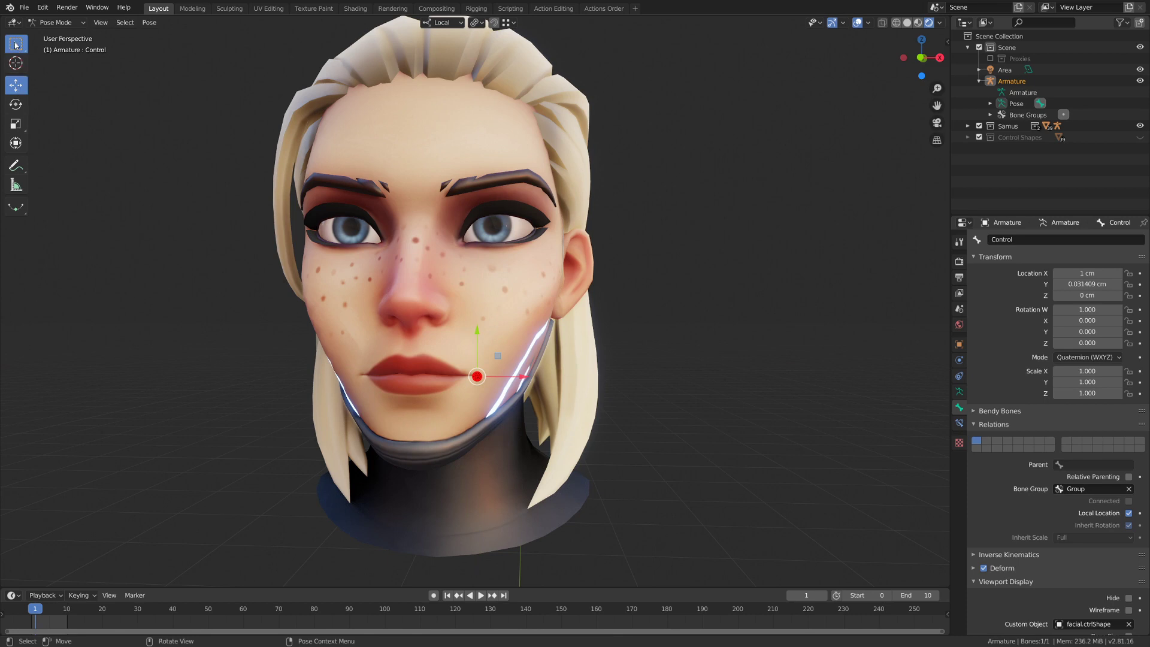
pyautogui.press('g')
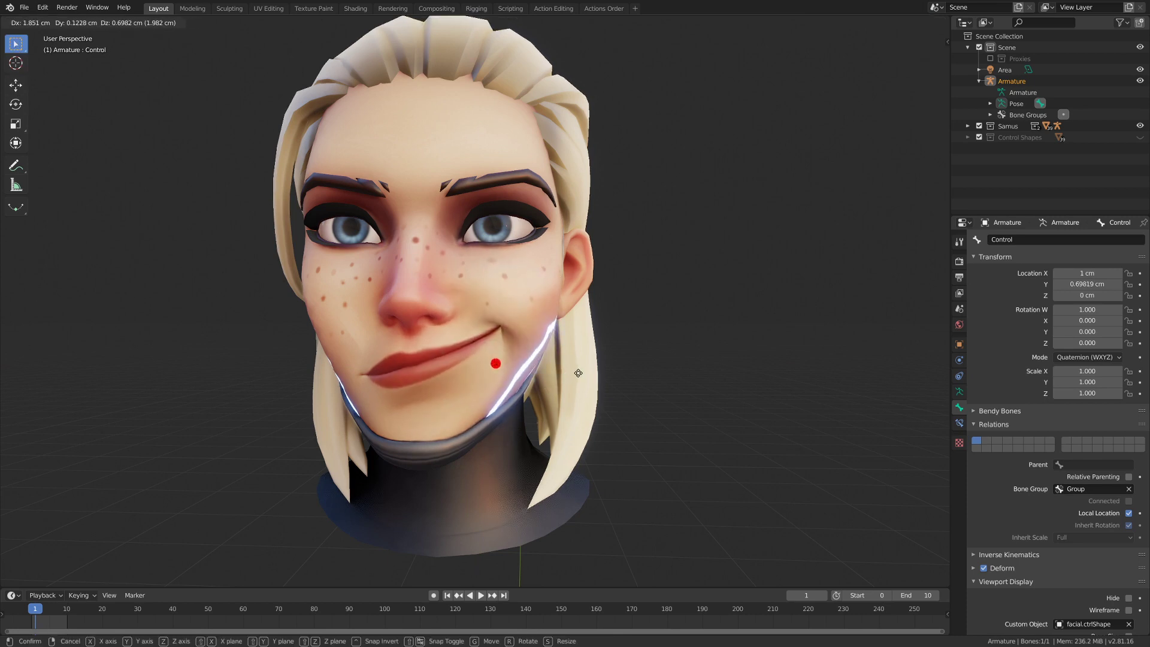
pyautogui.press('Escape')
pyautogui.moveTo(460, 371); pyautogui.dragTo(486, 375, button='middle')
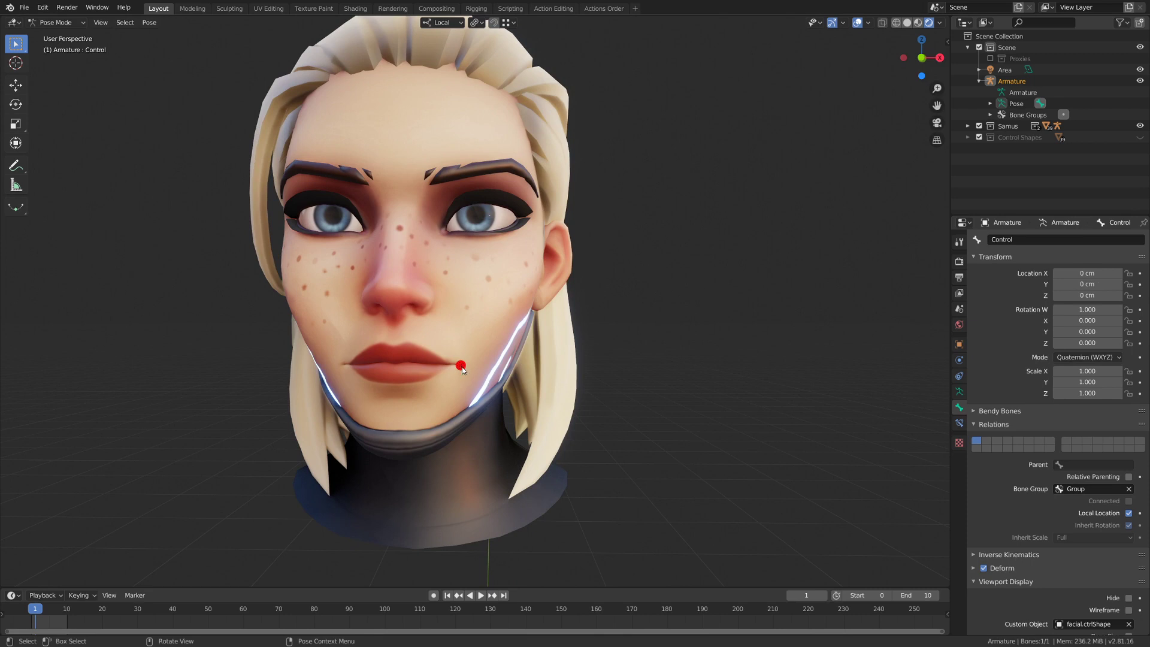
# Try moving the mouth-corner Control bone sideways and up, and restore its rest position
pyautogui.press('g')
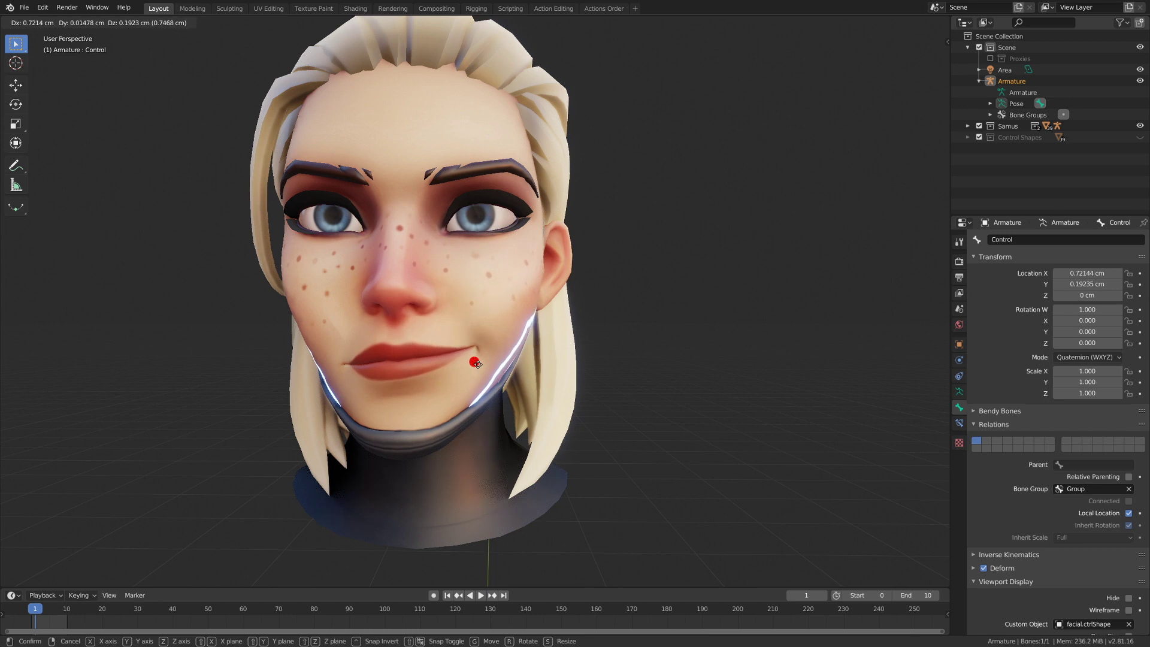
pyautogui.click(478, 364)
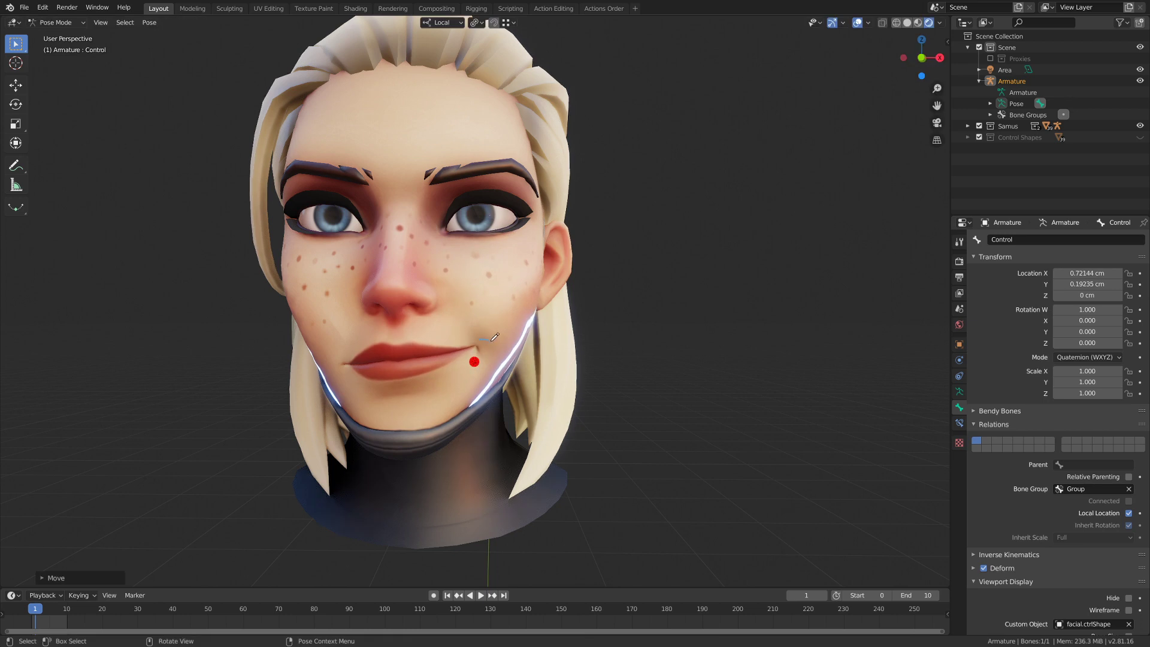
pyautogui.moveTo(501, 358); pyautogui.dragTo(501, 366)
pyautogui.hotkey('ctrl', 'z')
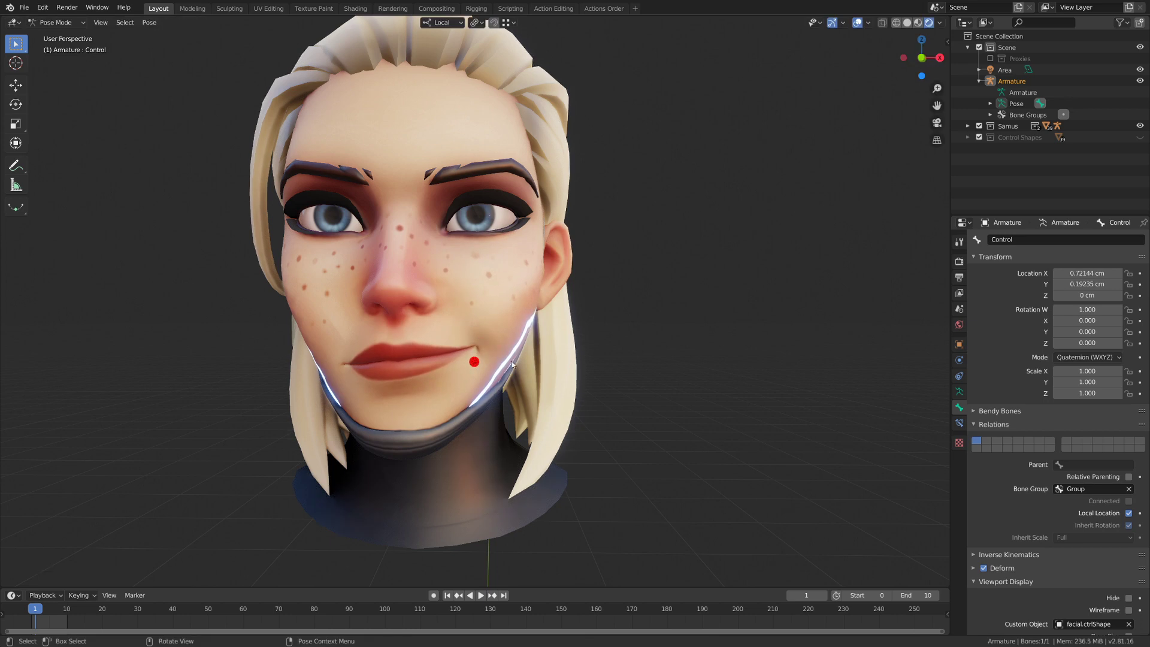
pyautogui.hotkey('ctrl', 'z')
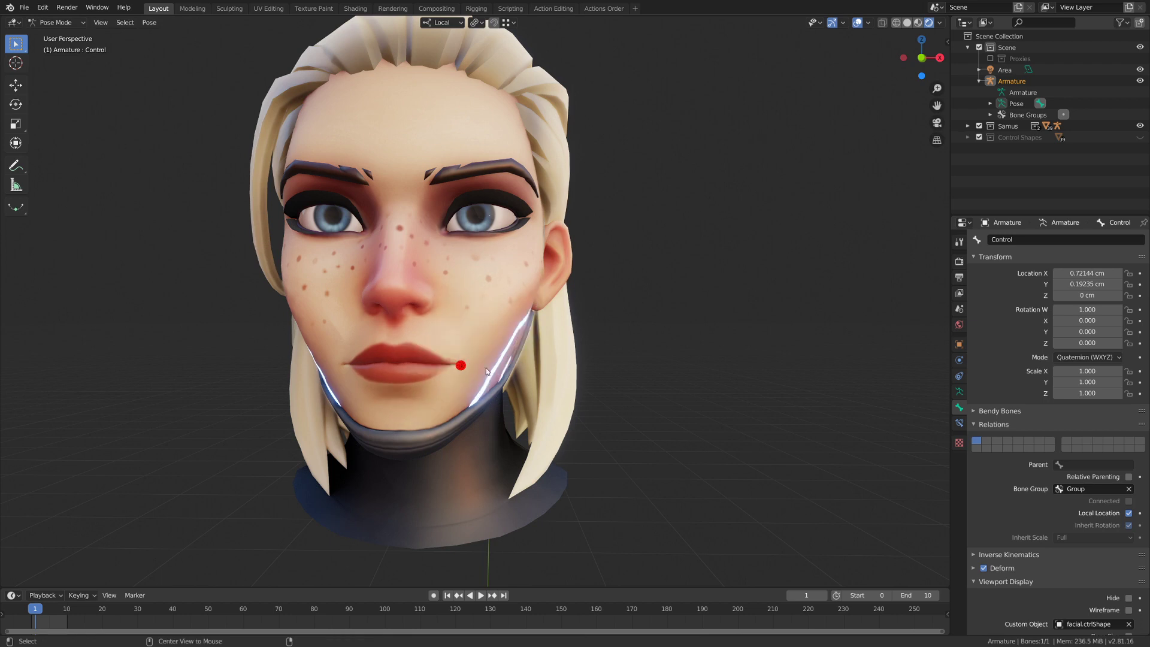
pyautogui.press('g')
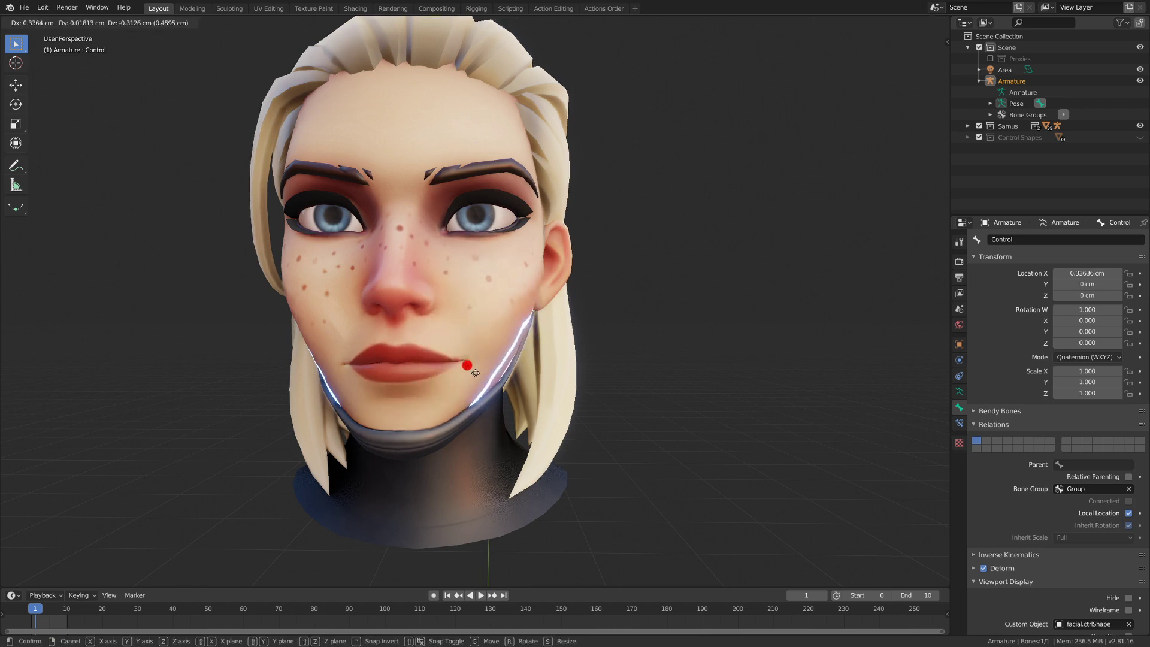
pyautogui.press('Escape')
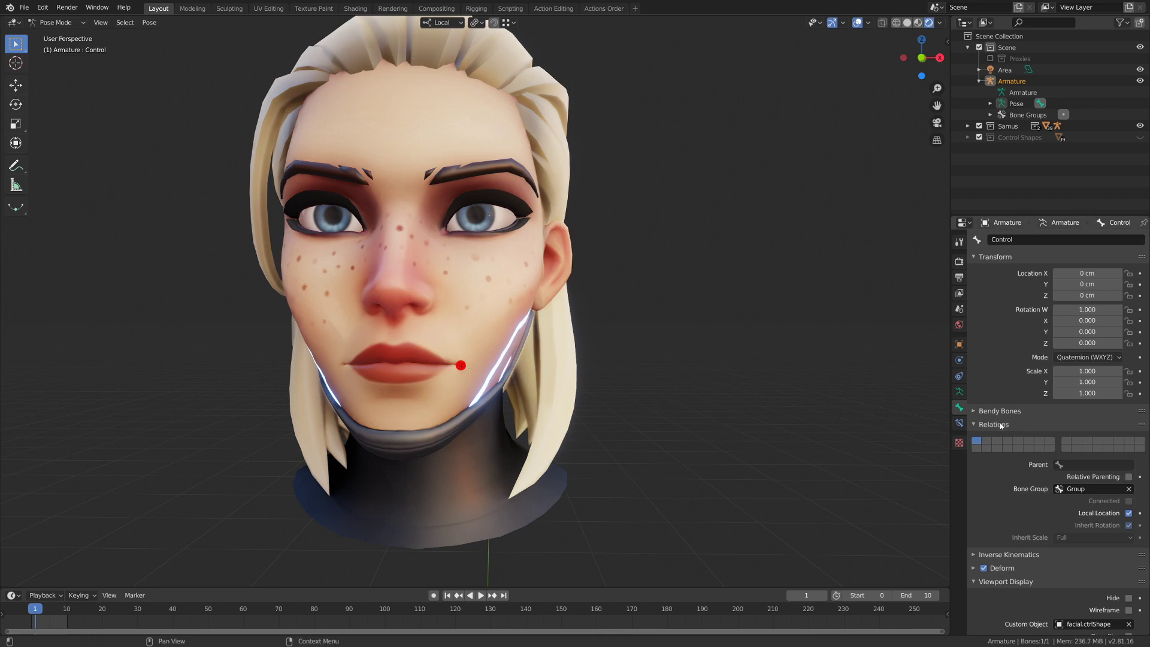
# Show only the Control bone's Viewport Display settings, and clear and reassign its custom object as facial.ctrlShape
pyautogui.keyDown('ctrl'); pyautogui.click(988, 257); pyautogui.keyUp('ctrl')
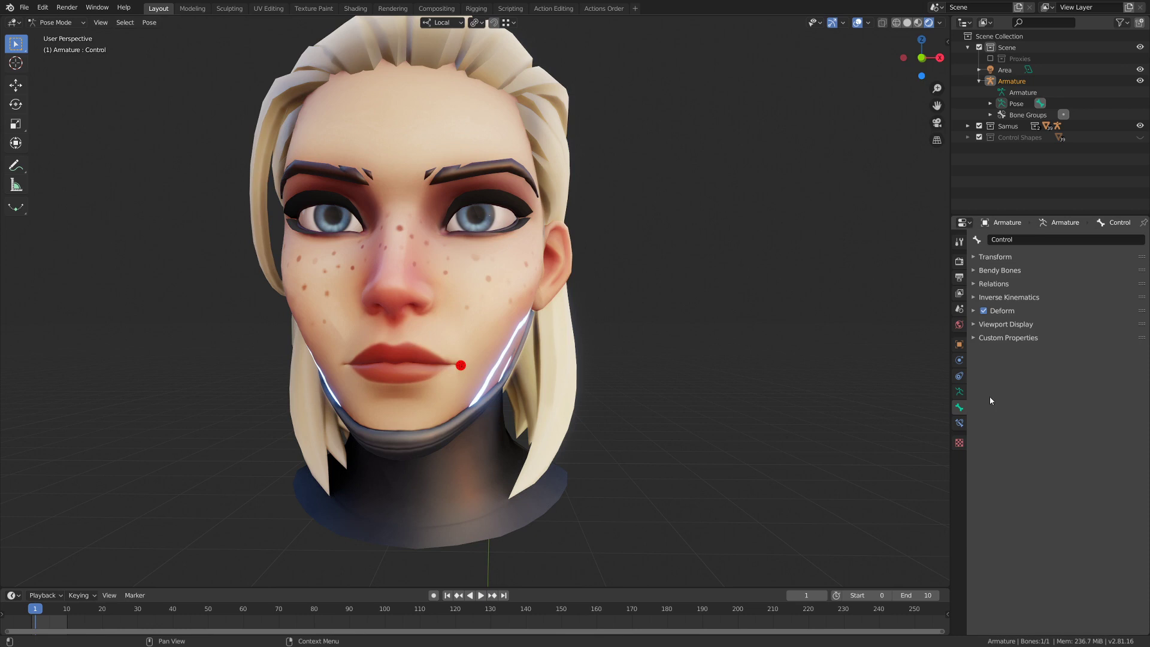
pyautogui.click(1000, 327)
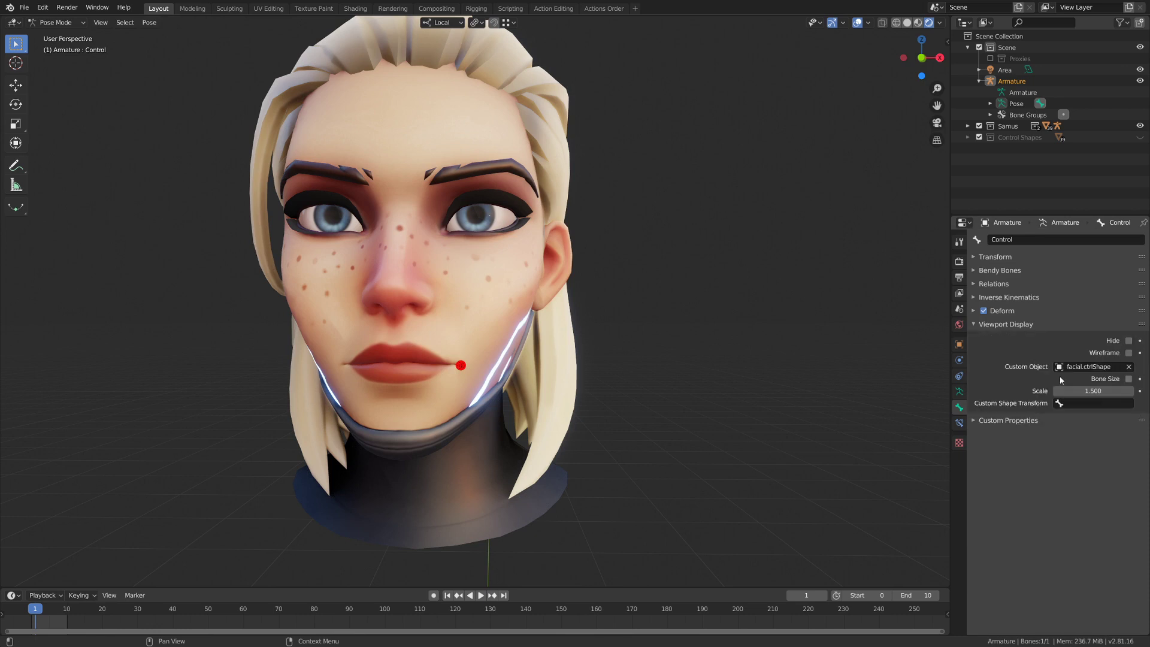
pyautogui.click(1129, 367)
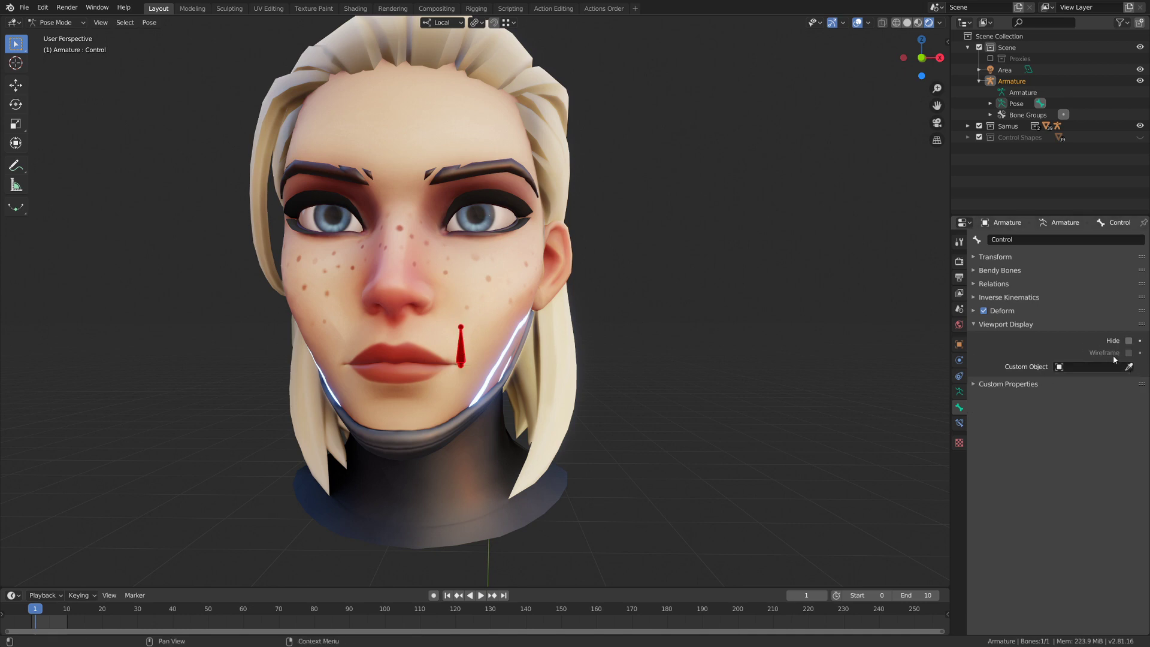
pyautogui.click(1089, 366)
pyautogui.write('fac')
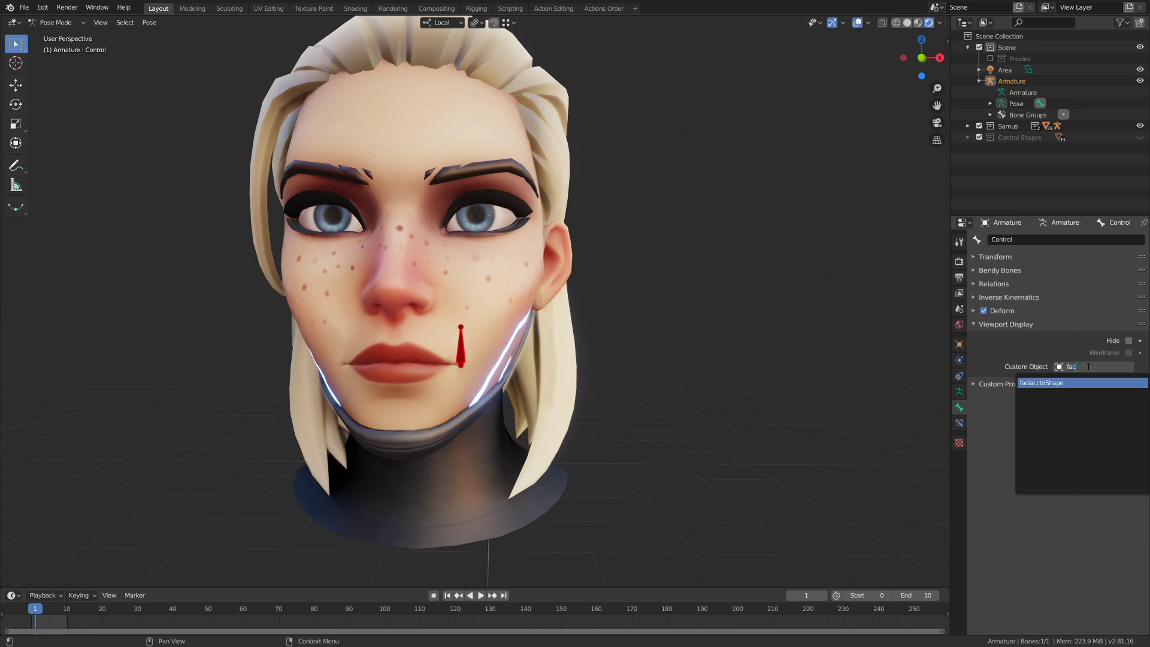
pyautogui.press('Return')
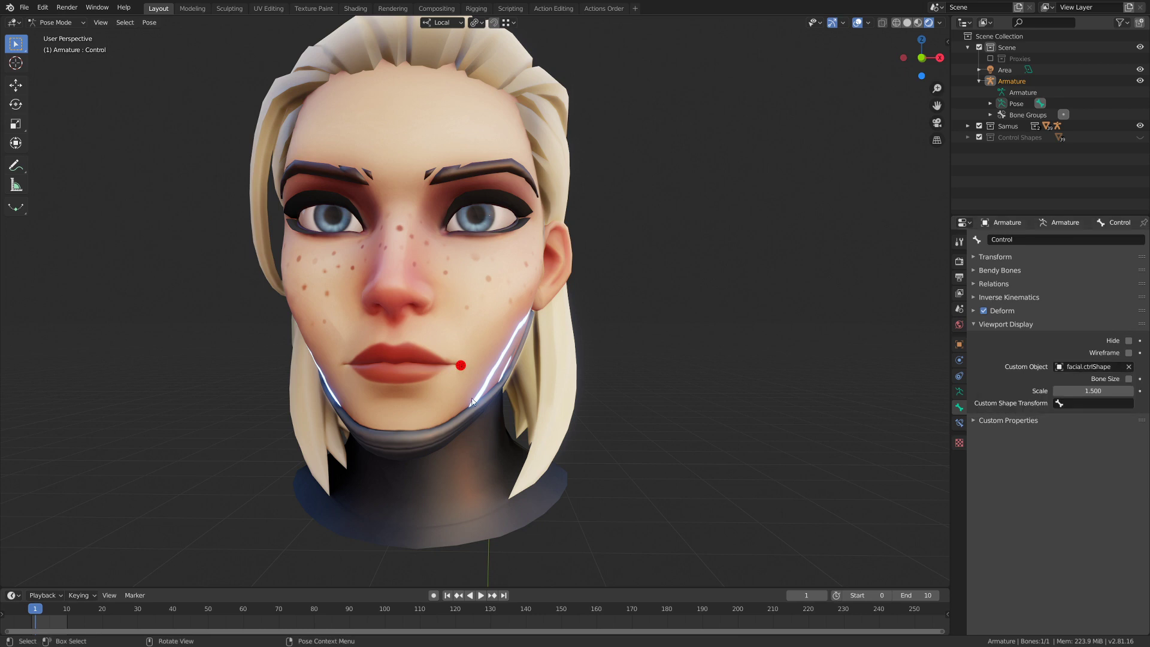
# Examine the Control bone's custom shape up close and its Custom Shape Transform setting
pyautogui.scroll(6, 478, 382)
pyautogui.scroll(-7, 482, 369)
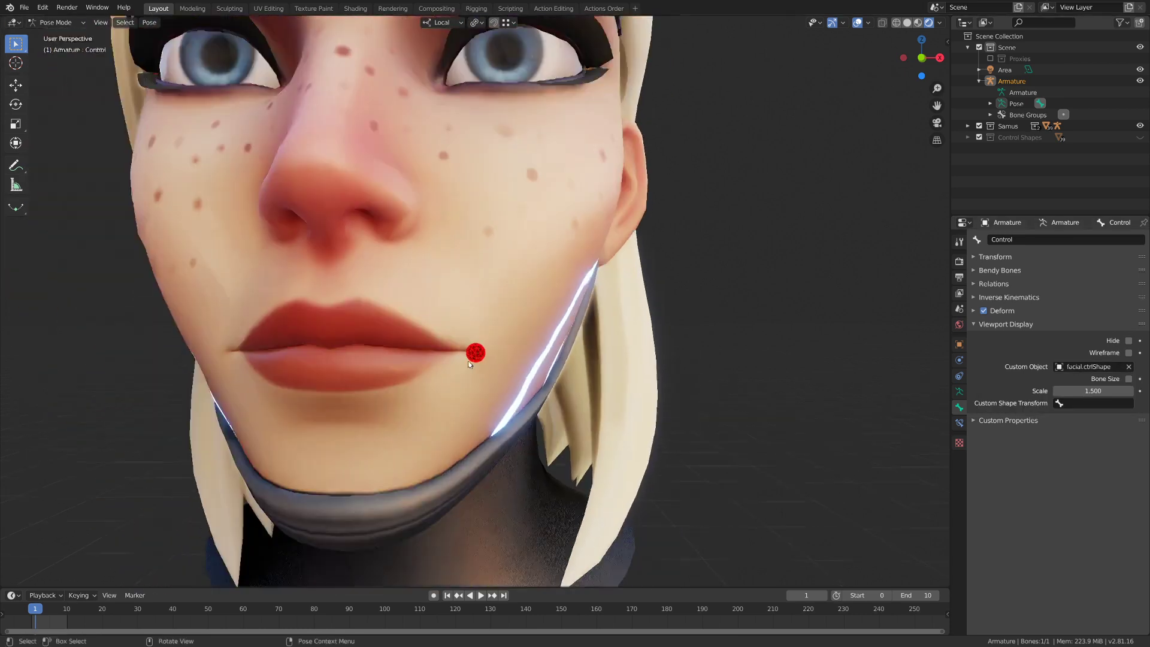
pyautogui.moveTo(615, 351); pyautogui.dragTo(563, 360, button='middle')
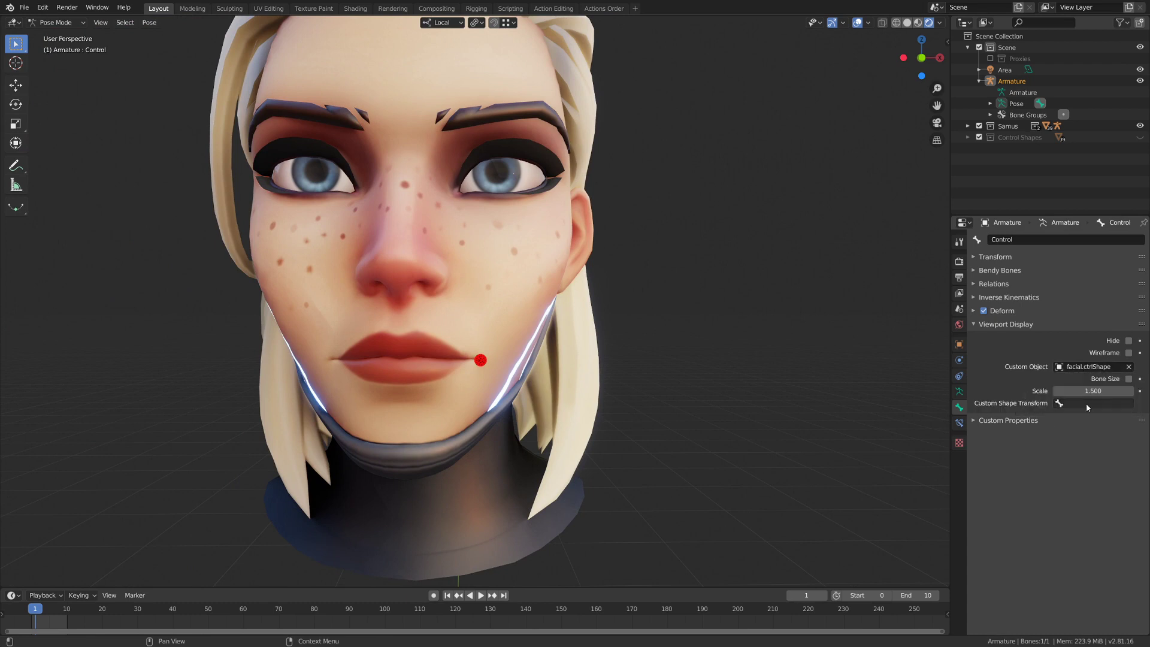
pyautogui.click(1102, 403)
pyautogui.click(1002, 405)
pyautogui.click(1114, 403)
pyautogui.click(1001, 404)
# Duplicate the Control bone in Edit Mode and place the copy in the empty space beside the head
pyautogui.moveTo(662, 338); pyautogui.dragTo(484, 354, button='middle')
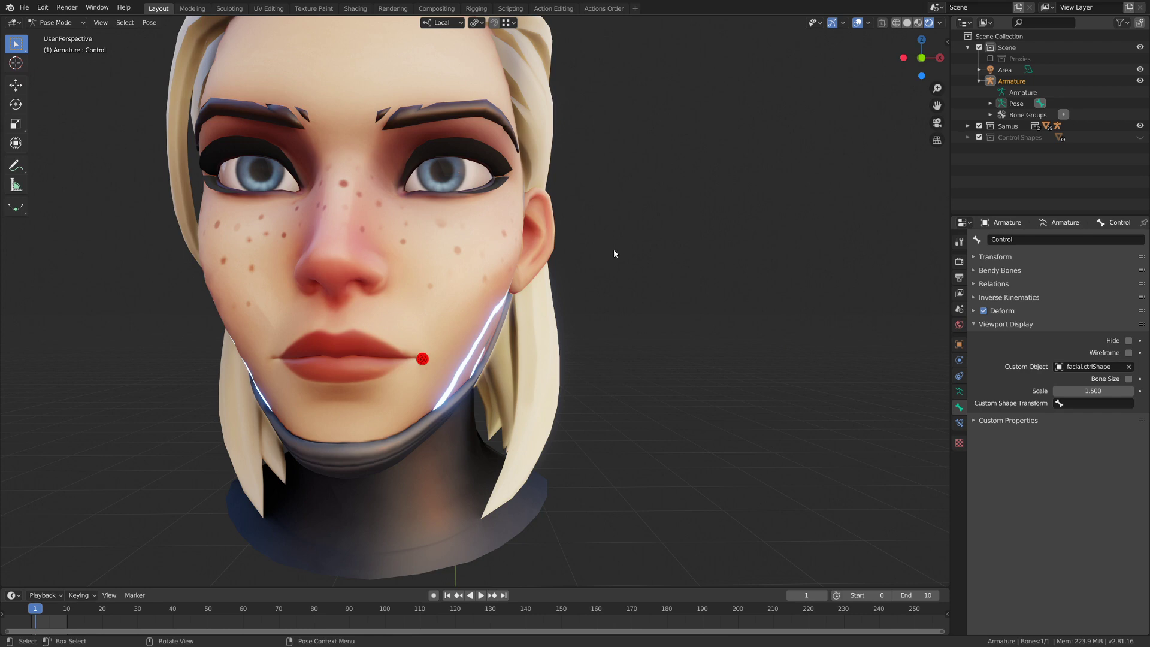
pyautogui.press('Tab')
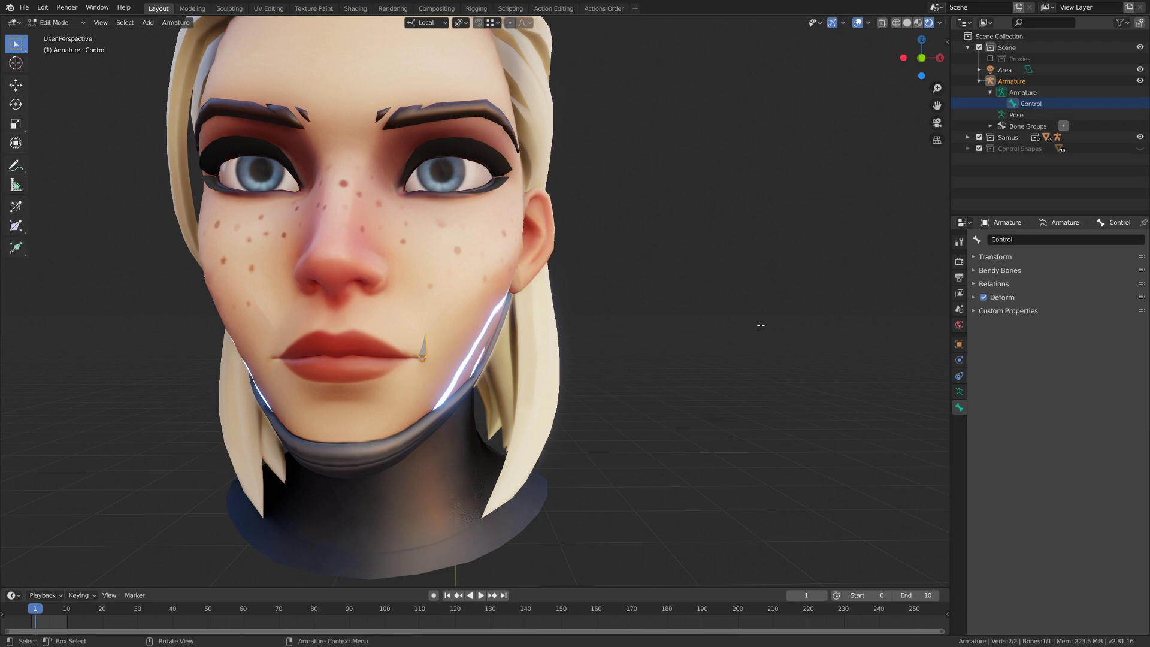
pyautogui.hotkey('shift', 'd')
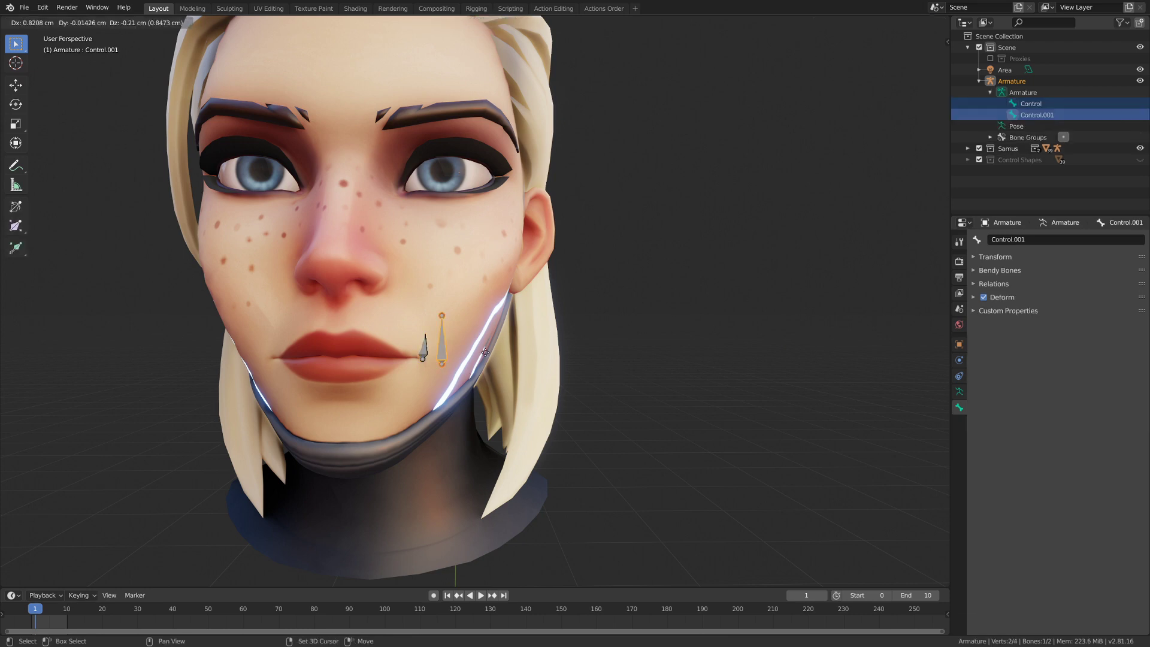
pyautogui.click(736, 199)
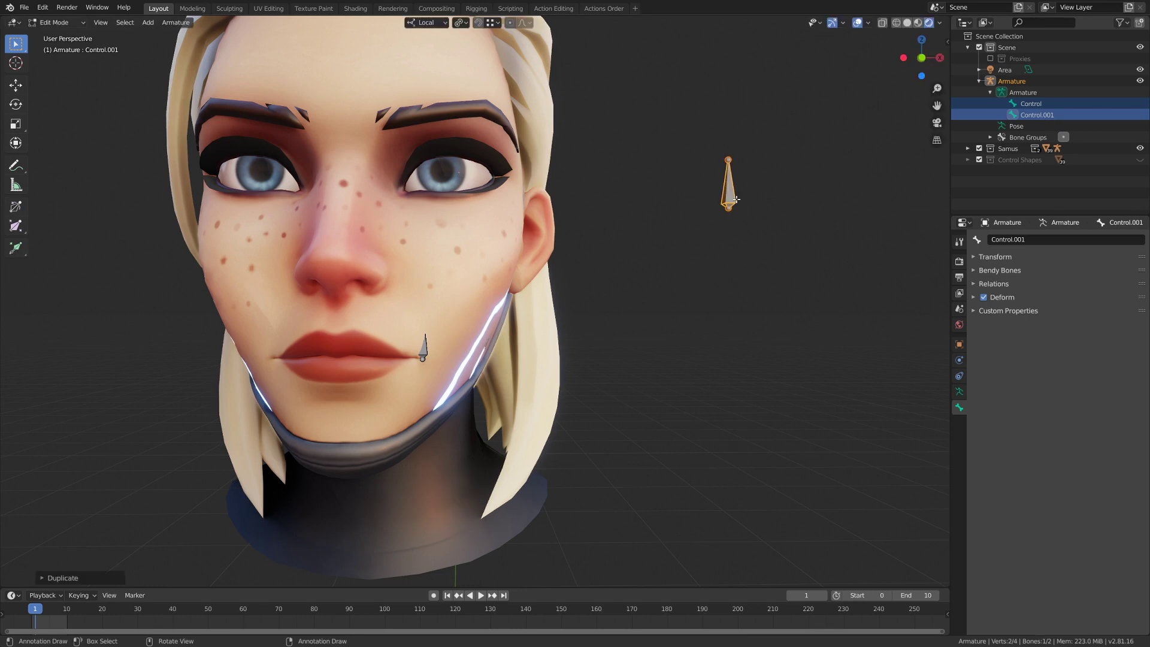
# Move the duplicated bone to the Attach bone layer and rename it Attach
pyautogui.press('n')
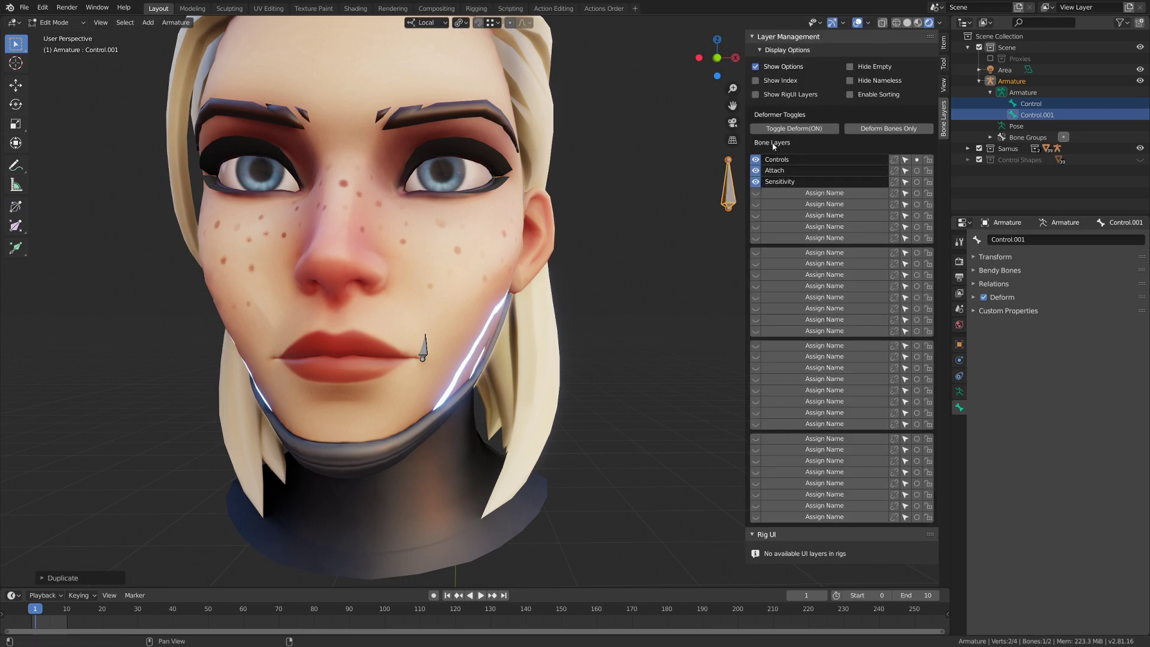
pyautogui.keyDown('shift'); pyautogui.moveTo(680, 156); pyautogui.dragTo(618, 158, button='middle'); pyautogui.keyUp('shift')
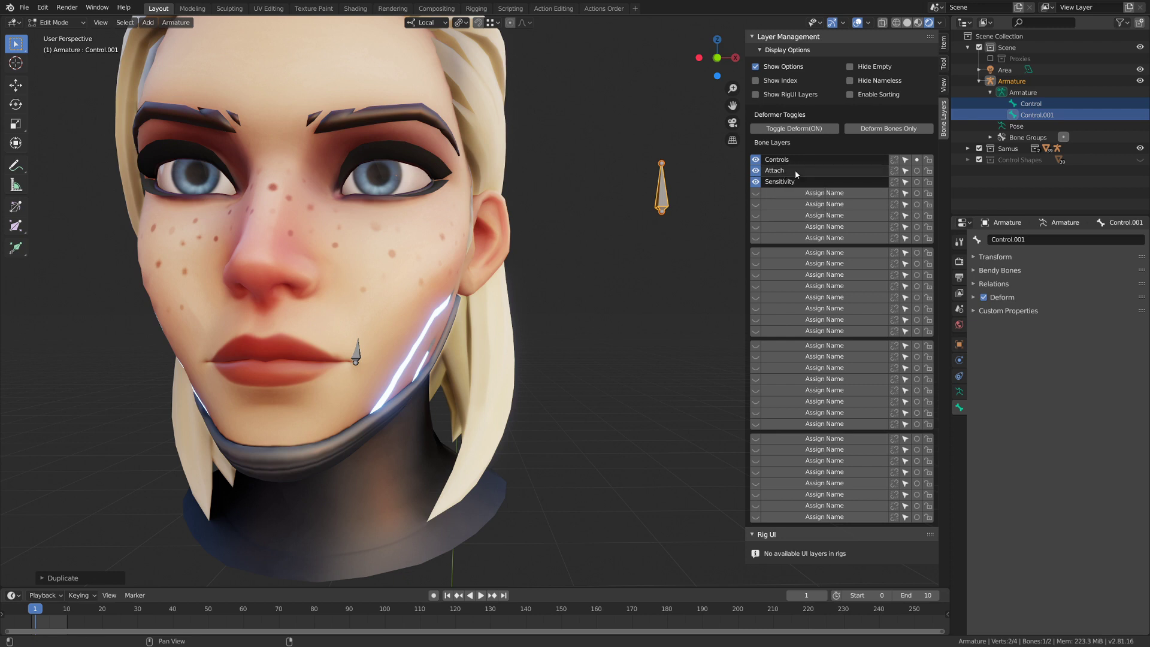
pyautogui.click(917, 170)
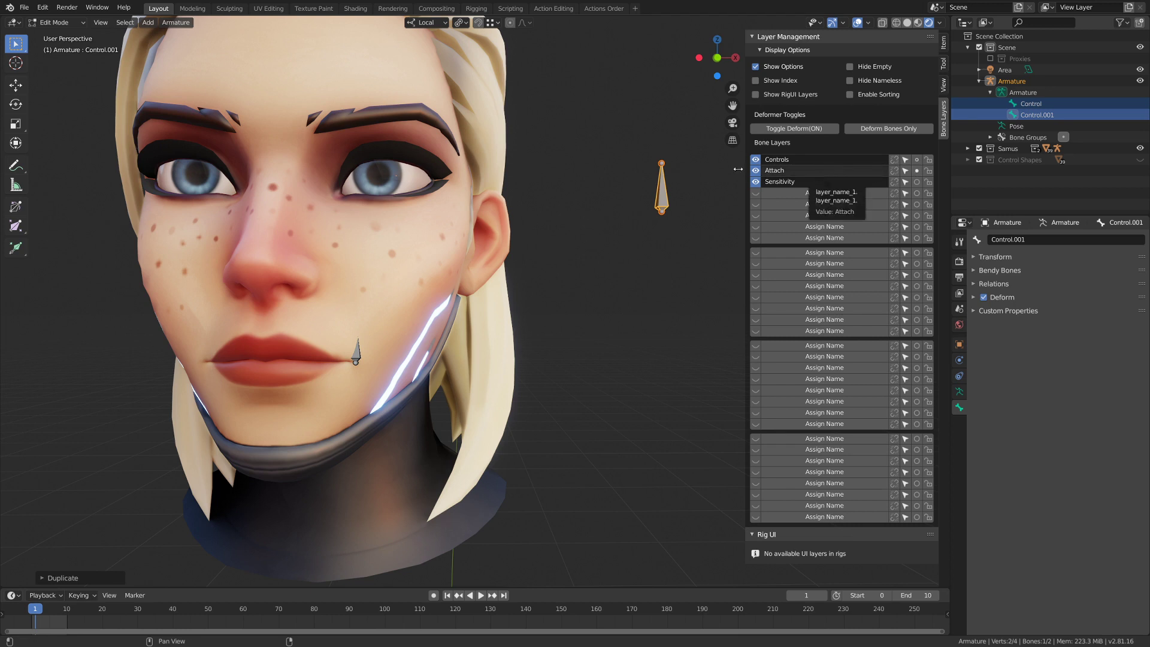
pyautogui.click(1065, 240)
pyautogui.write('Att')
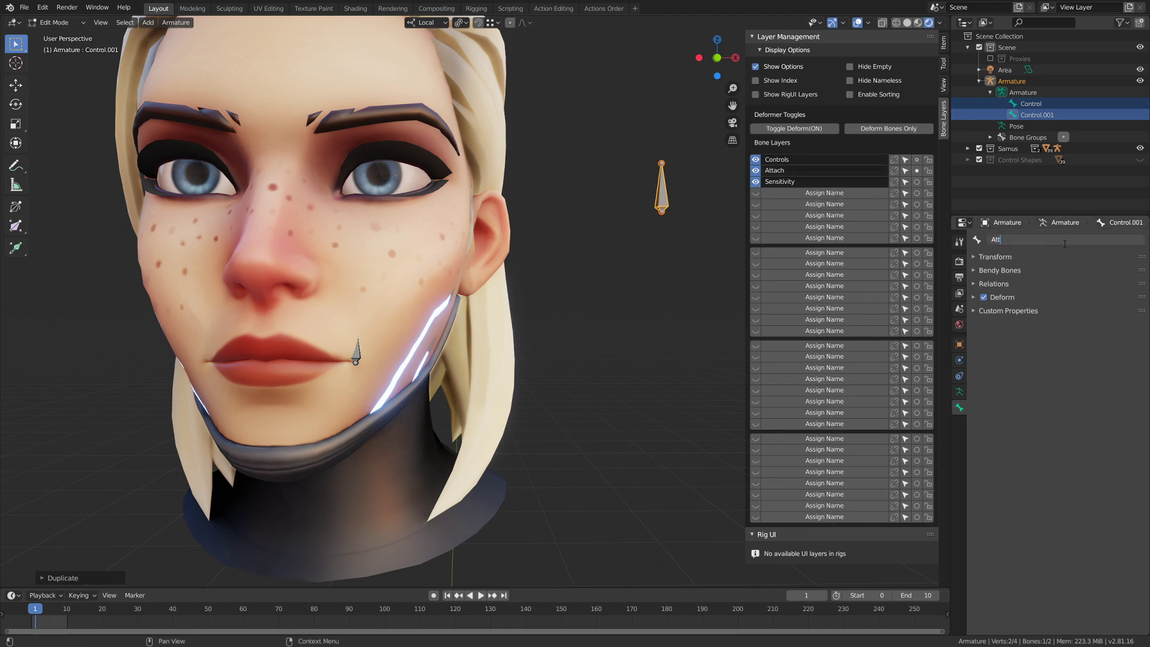
pyautogui.press('Return')
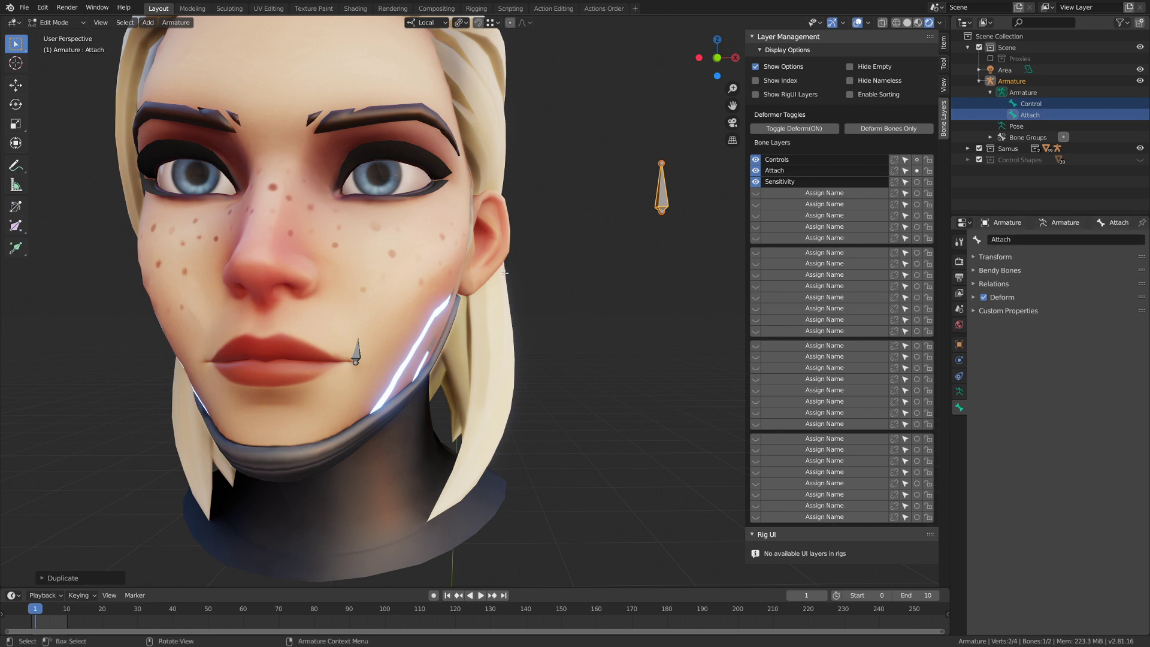
# Return the armature to Pose Mode and remove the custom object from the Attach bone
pyautogui.moveTo(588, 234); pyautogui.dragTo(605, 220, button='middle')
pyautogui.click(667, 190)
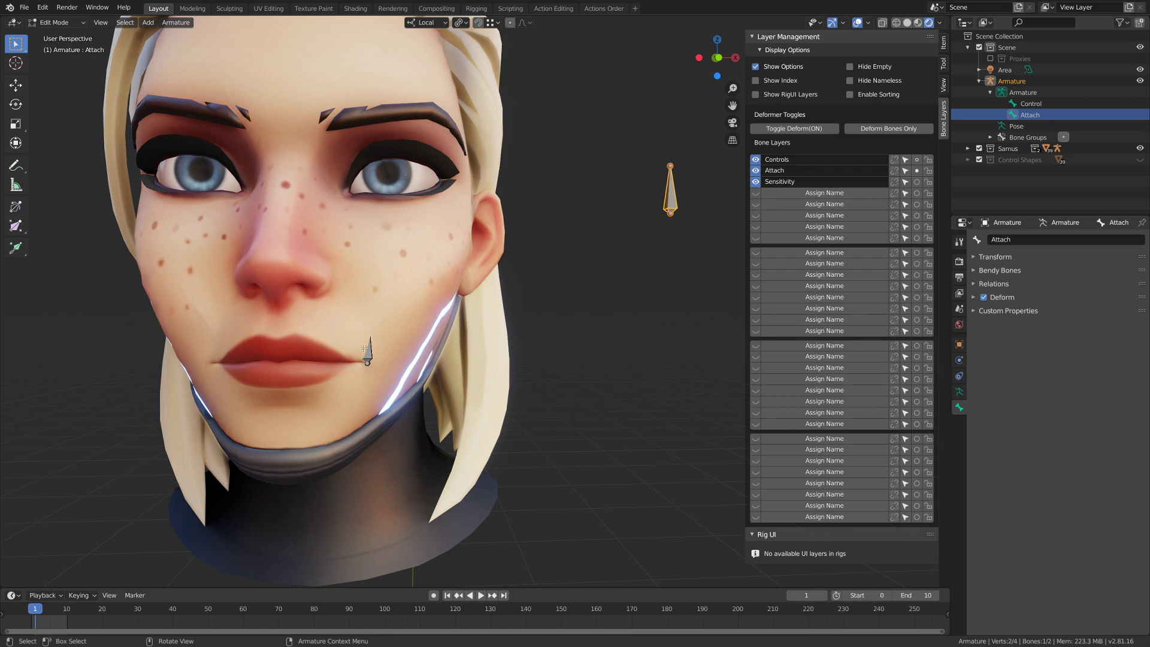
pyautogui.hotkey('ctrl', 'Tab')
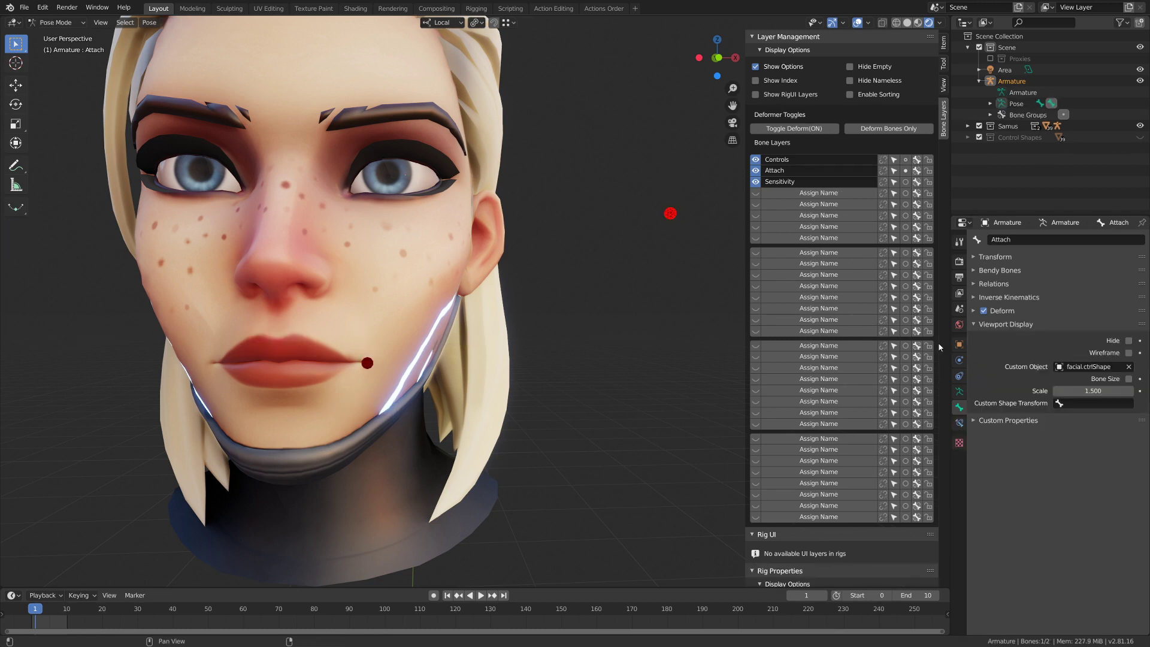
pyautogui.click(1129, 367)
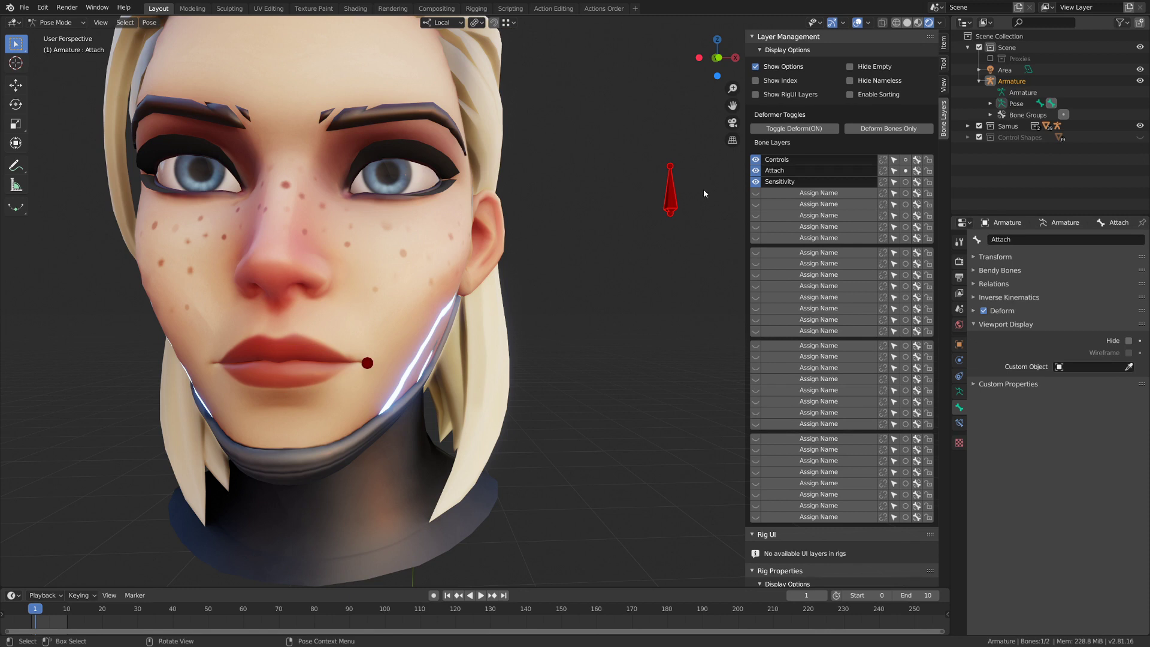
# Set the Control bone's Custom Shape Transform to the Attach bone
pyautogui.click(368, 361)
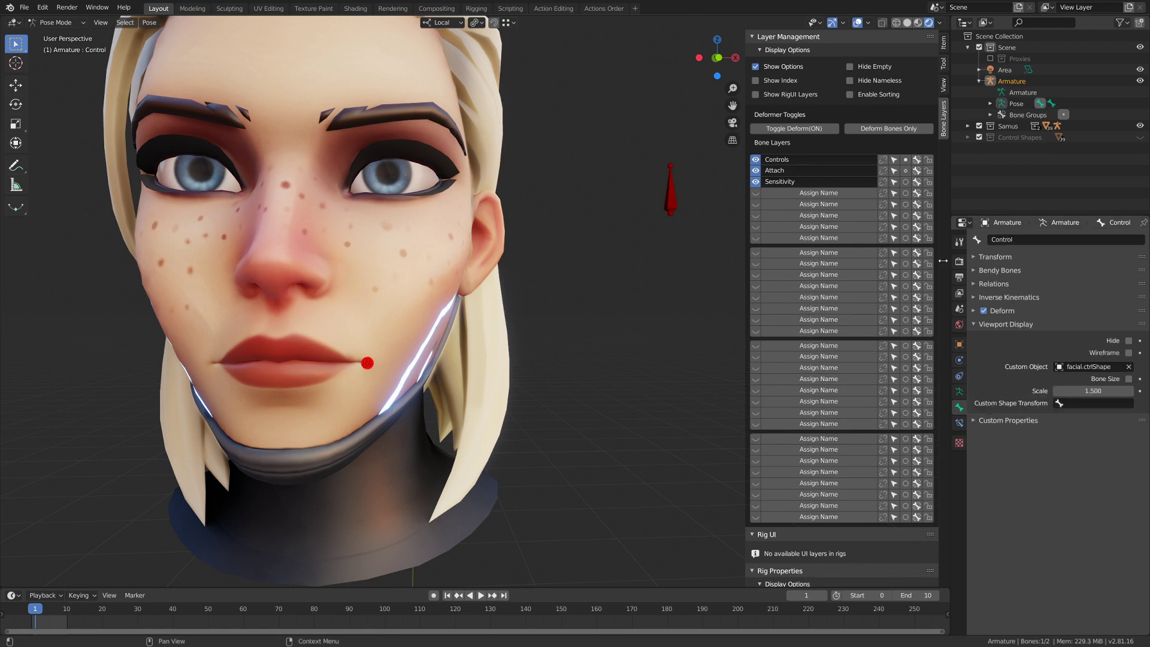
pyautogui.click(367, 363)
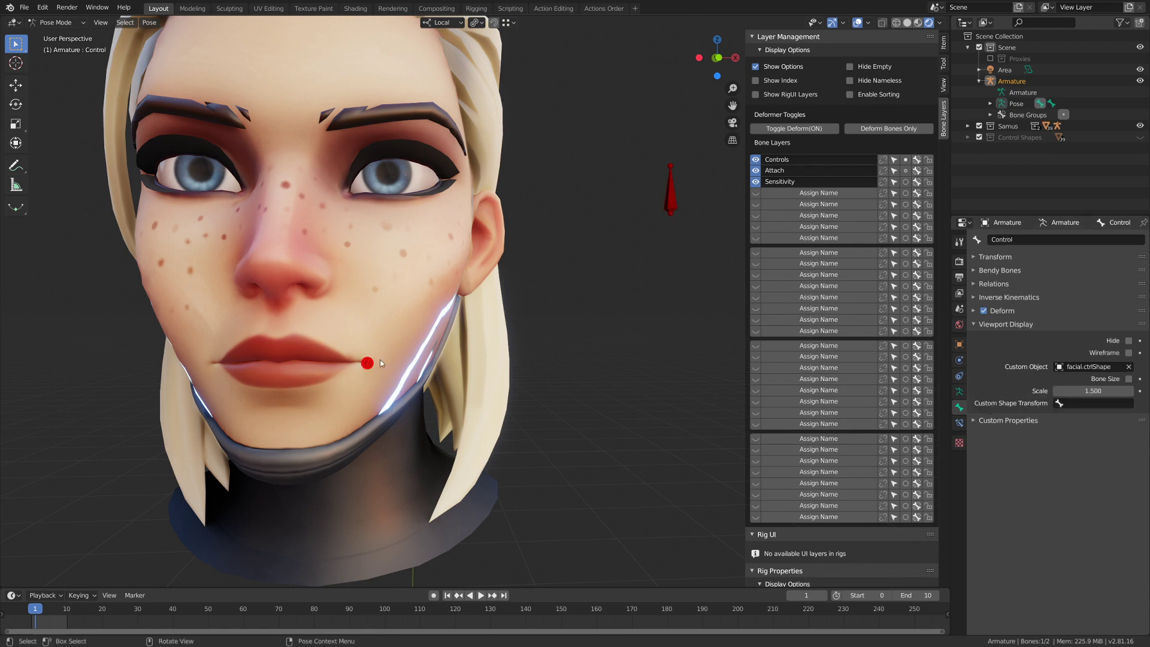
pyautogui.press('d')
pyautogui.moveTo(672, 214); pyautogui.dragTo(669, 207)
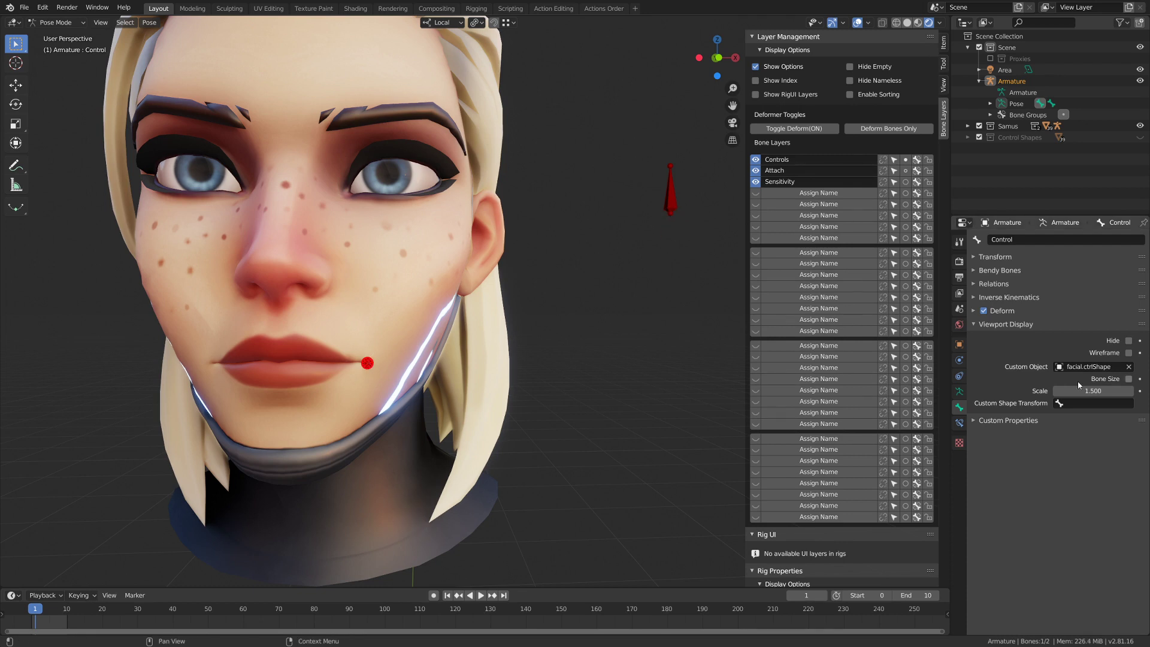
pyautogui.click(1077, 402)
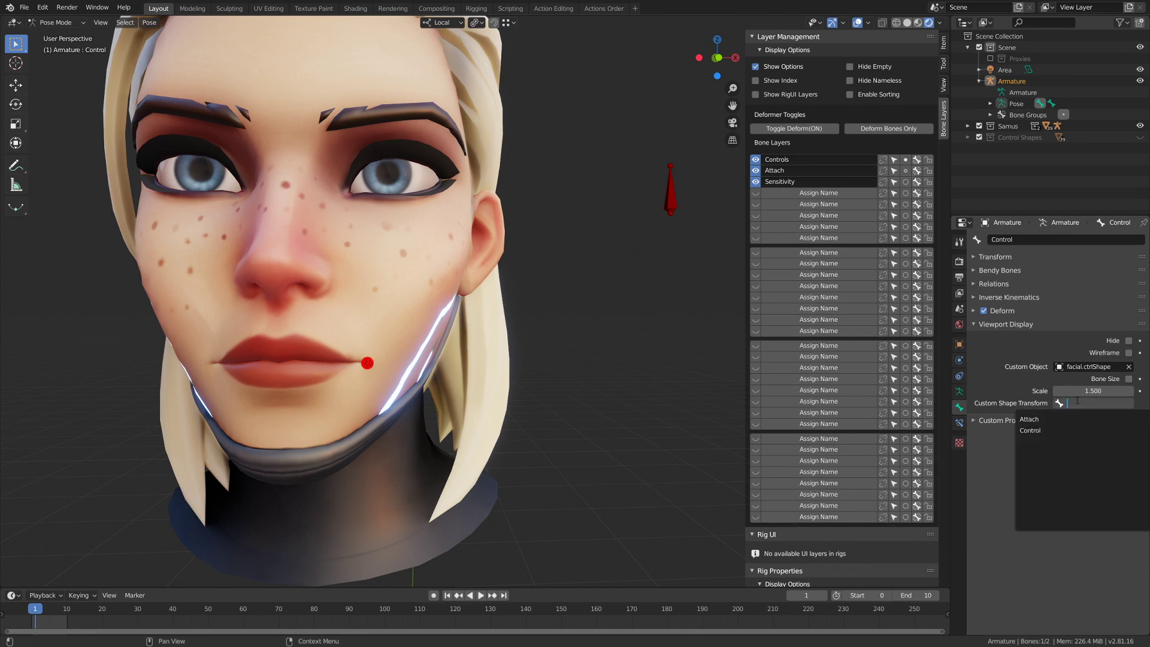
pyautogui.click(1079, 420)
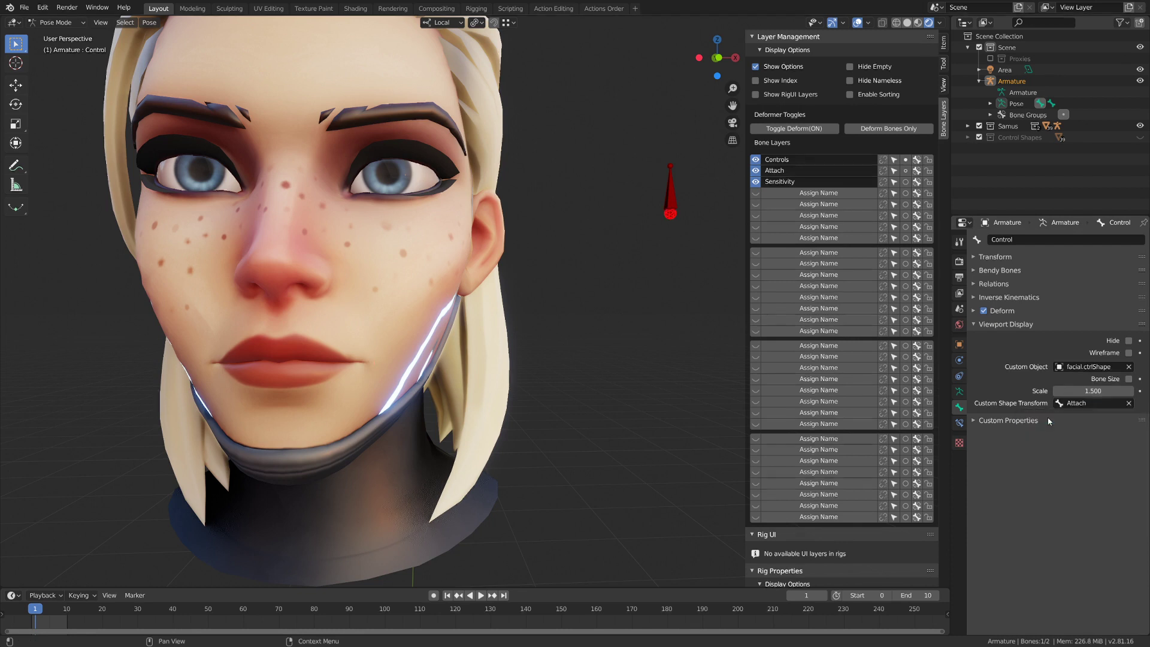
pyautogui.click(1086, 403)
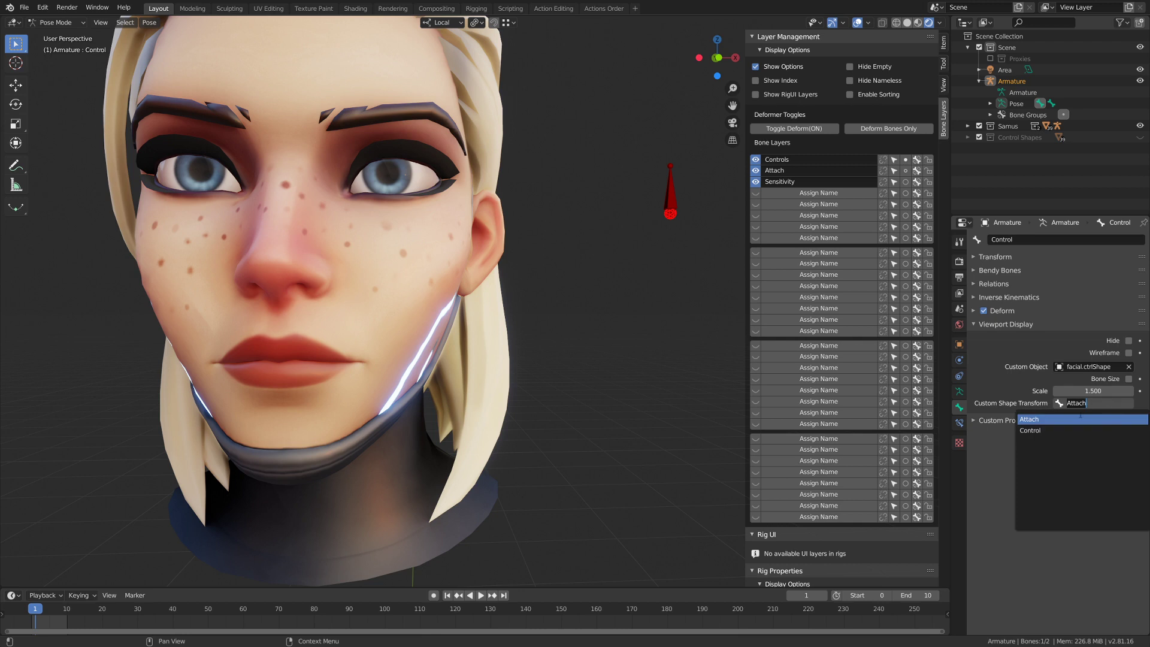
pyautogui.press('Return')
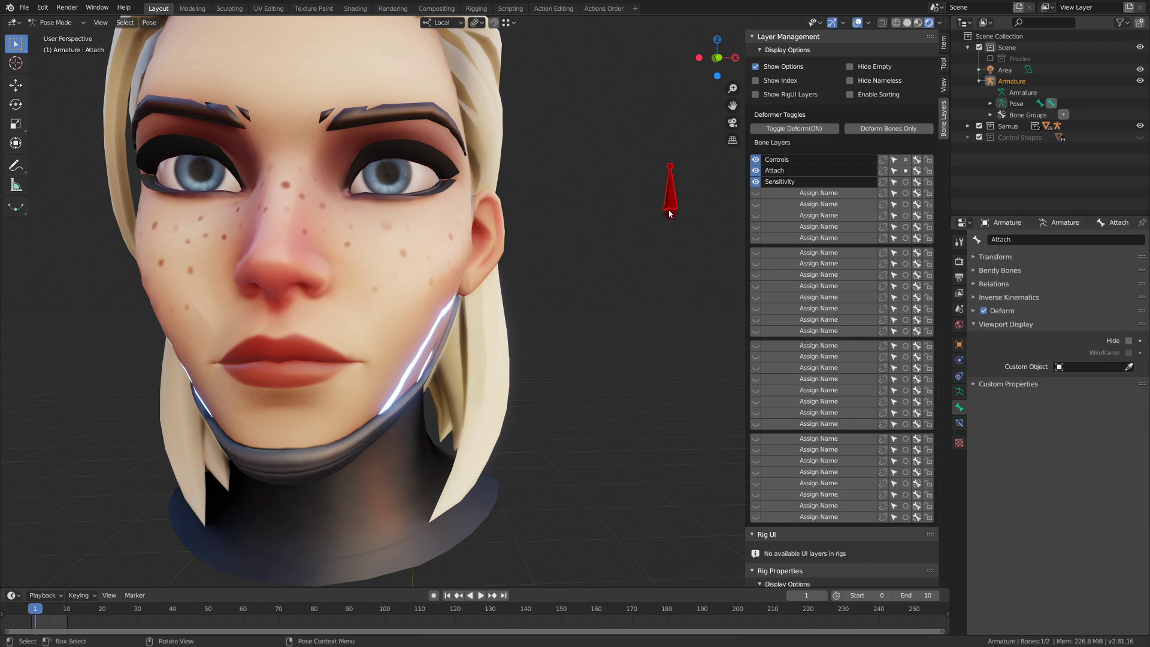
# Try moving the Attach bone, activate the Move tool, and hide the viewport sidebar
pyautogui.press('g')
pyautogui.rightClick(662, 239)
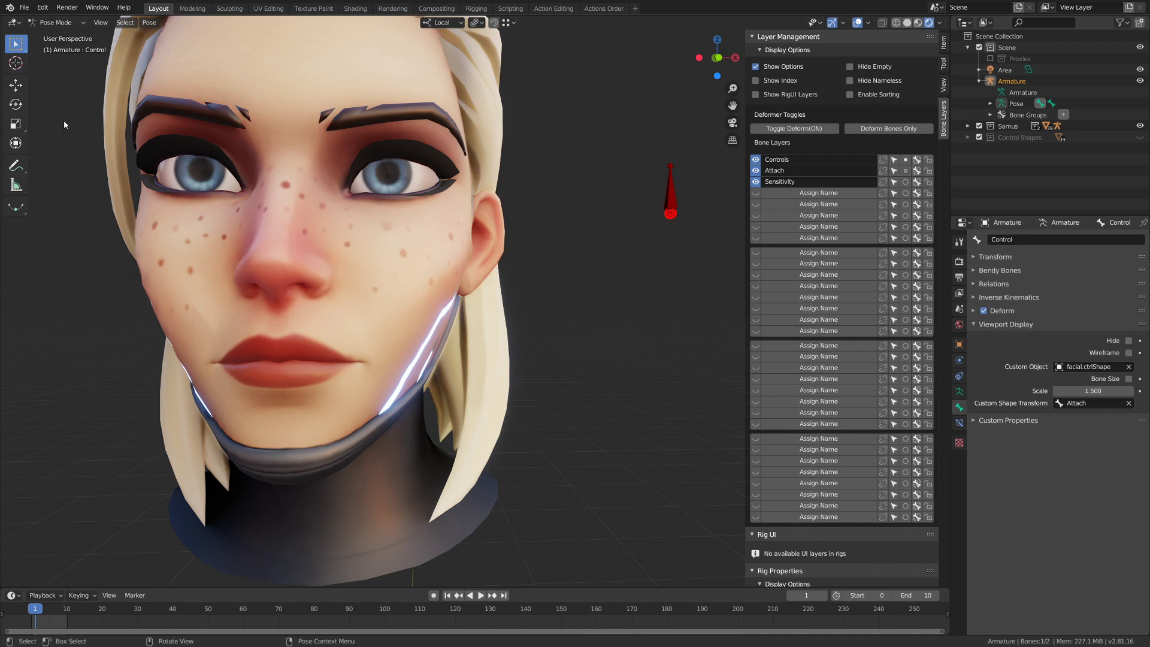
pyautogui.click(18, 85)
pyautogui.moveTo(474, 343); pyautogui.dragTo(507, 328, button='middle')
pyautogui.press('n')
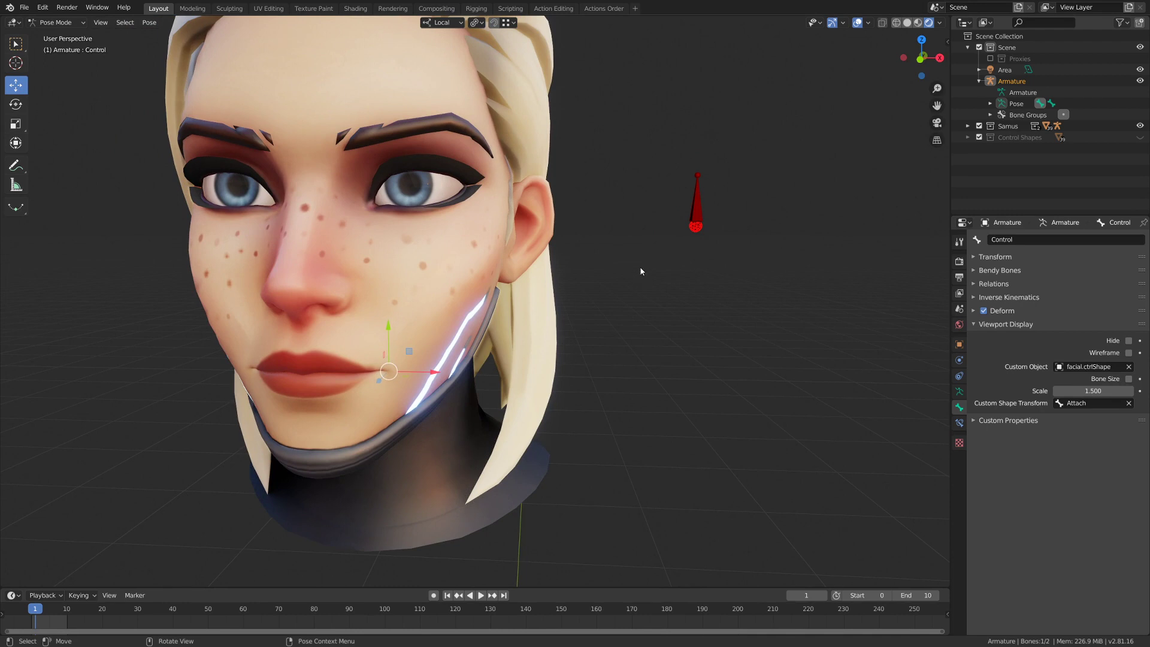
pyautogui.click(701, 213)
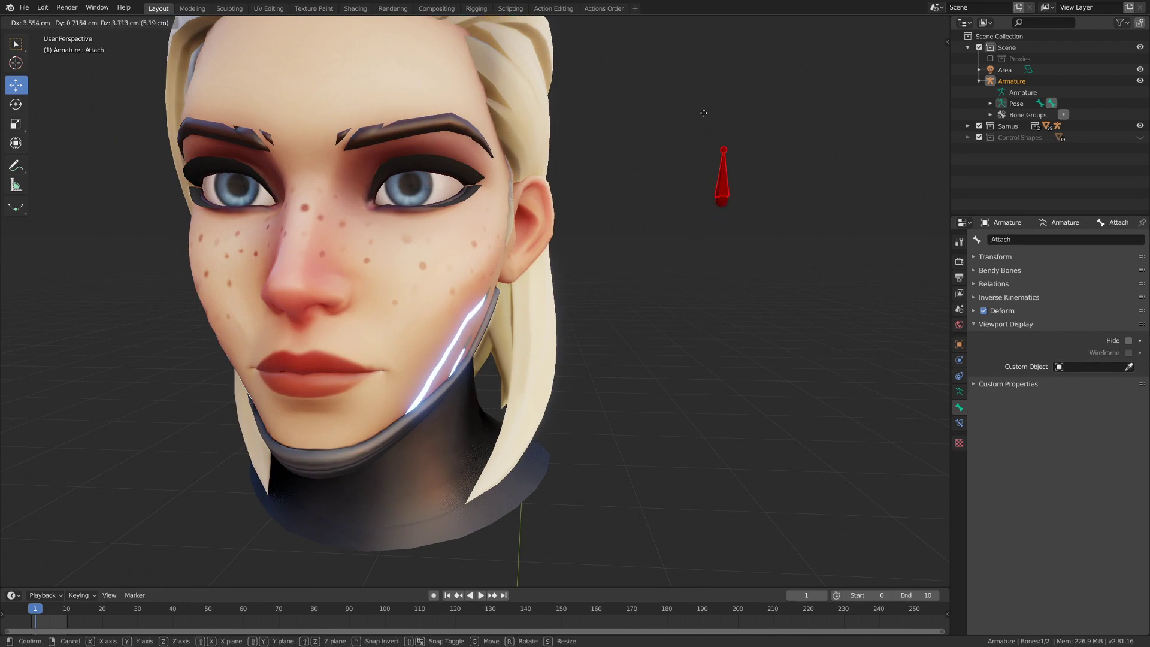
# Remove the Limit Location constraint from the Attach bone
pyautogui.click(959, 423)
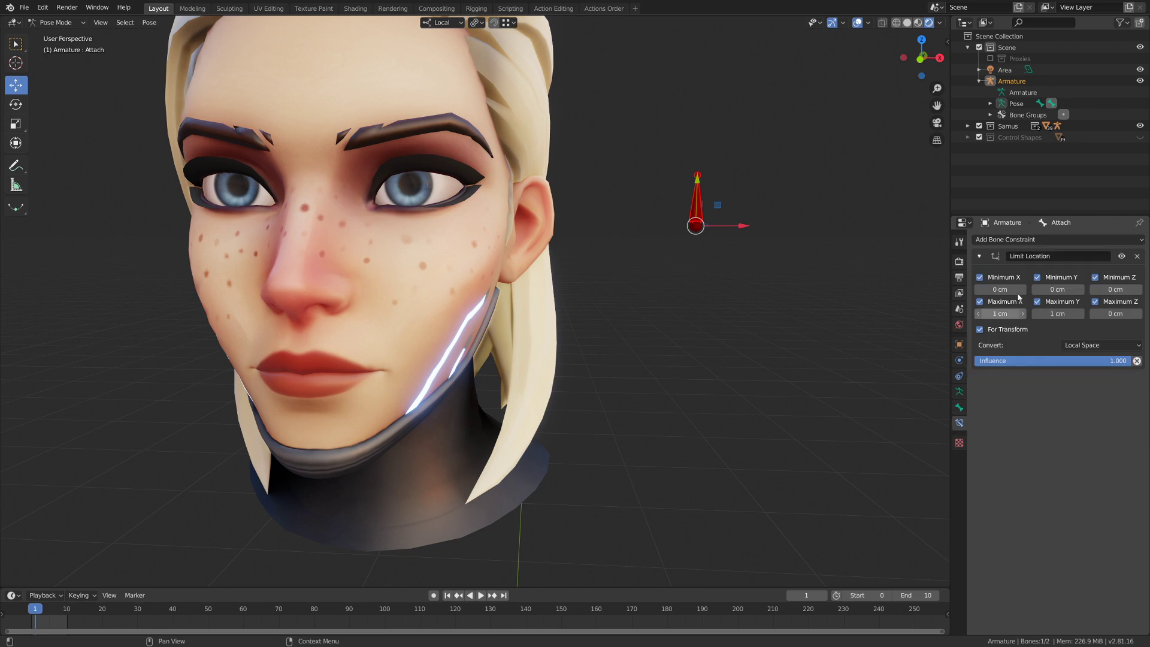
pyautogui.click(1139, 263)
pyautogui.click(694, 233)
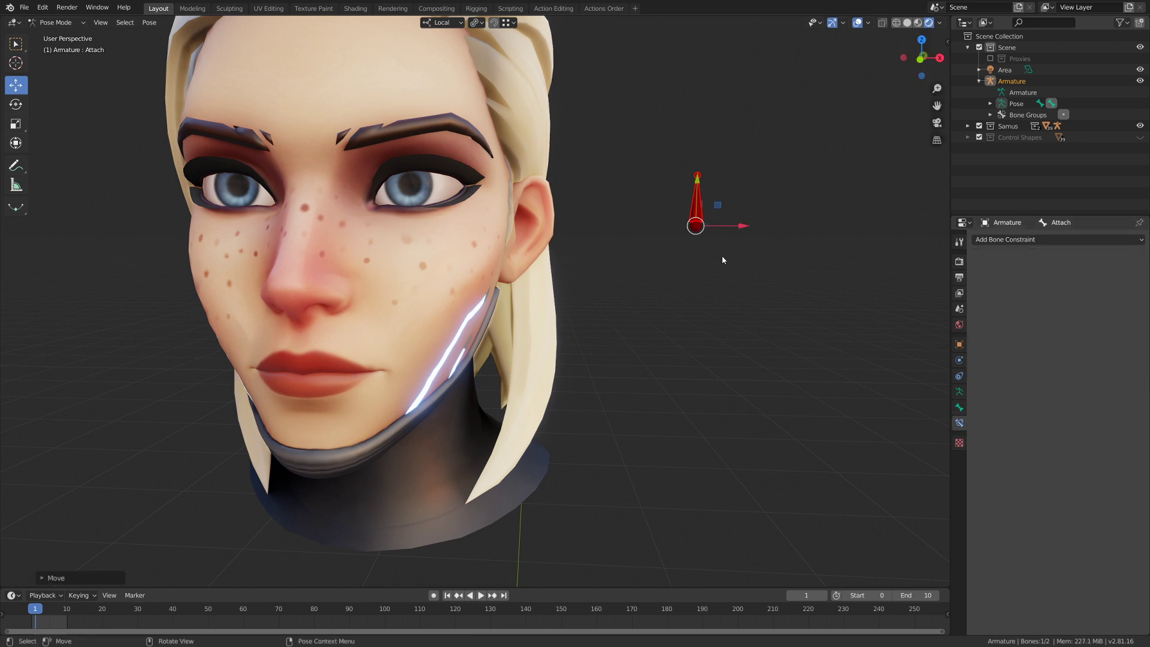
pyautogui.click(697, 227)
pyautogui.click(1136, 257)
# Test-move the Attach bone away from the head and back to check how the Control bone's shape follows
pyautogui.click(696, 204)
pyautogui.press('g')
pyautogui.moveTo(632, 397); pyautogui.dragTo(917, 181)
pyautogui.click(389, 371)
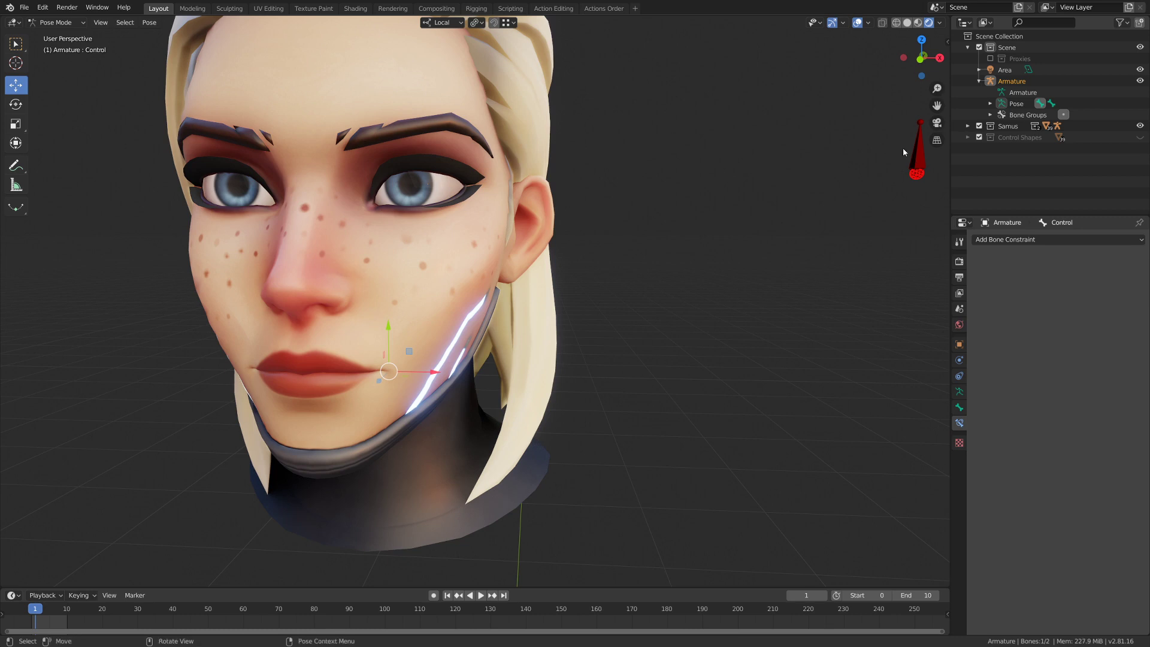
pyautogui.moveTo(916, 150); pyautogui.dragTo(696, 202)
pyautogui.click(741, 280)
pyautogui.click(698, 229)
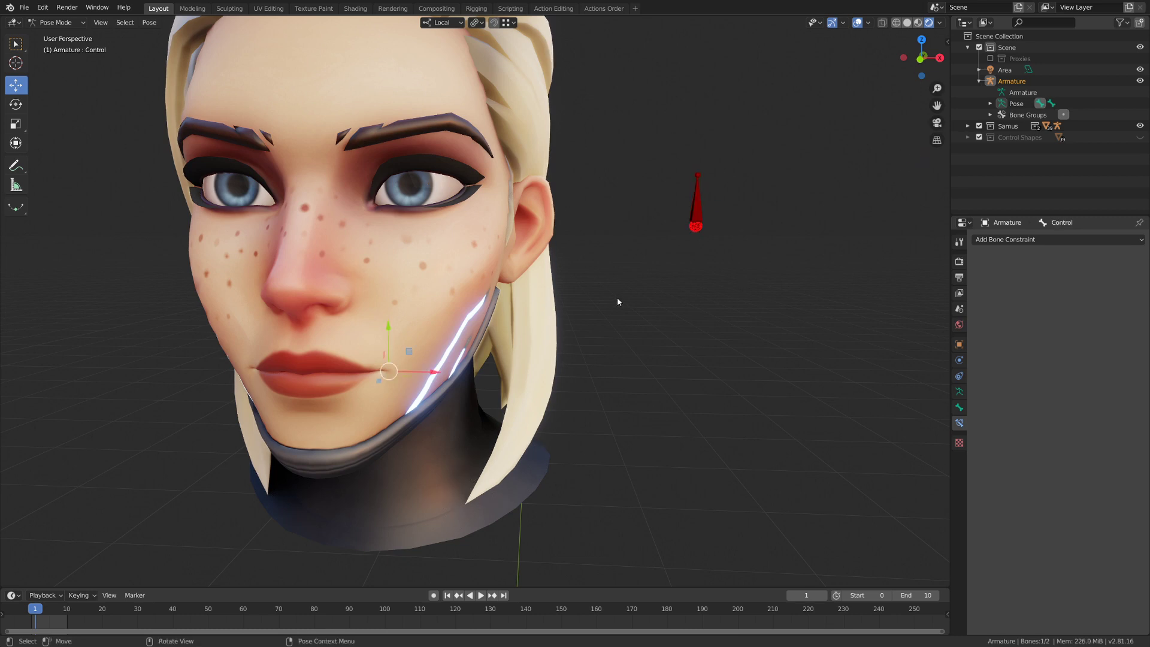
pyautogui.click(696, 207)
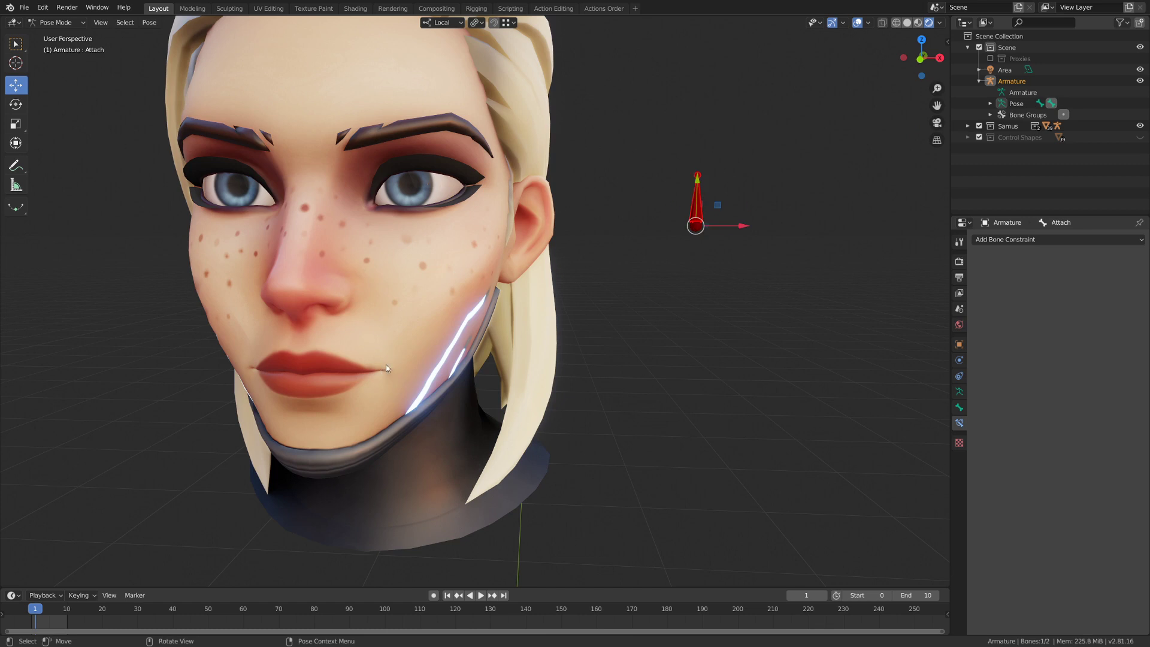
# Leave Pose Mode and open the geo.head mesh in Edit Mode with its vertex groups and shape keys shown
pyautogui.click(402, 372)
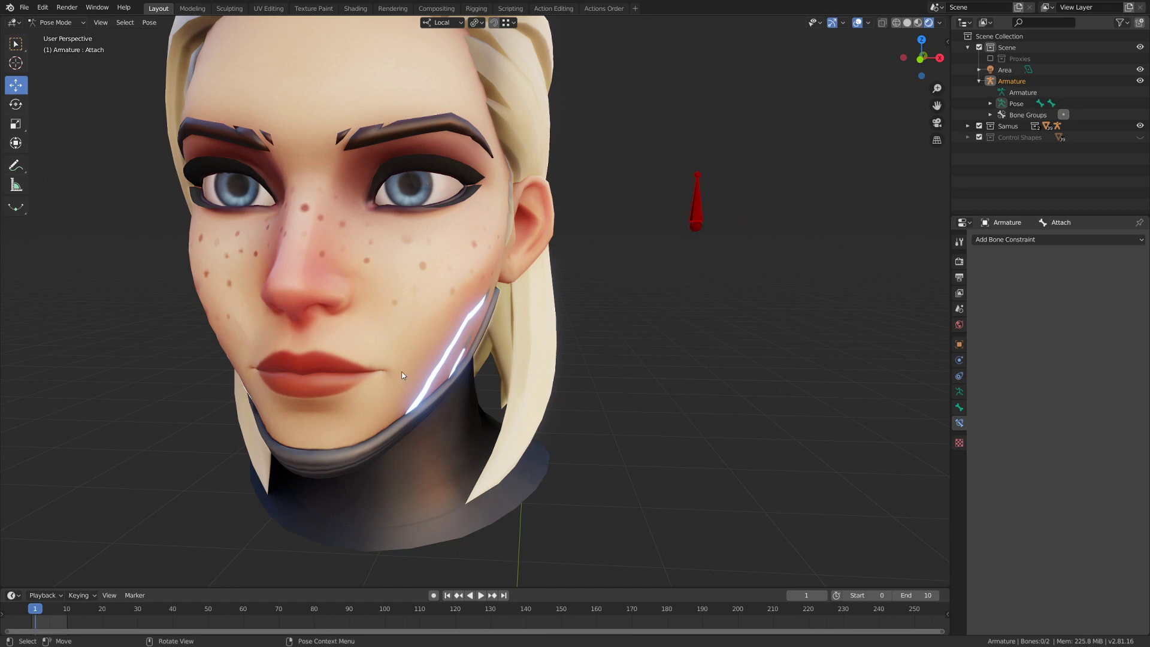
pyautogui.hotkey('ctrl', 'Tab')
pyautogui.click(368, 345)
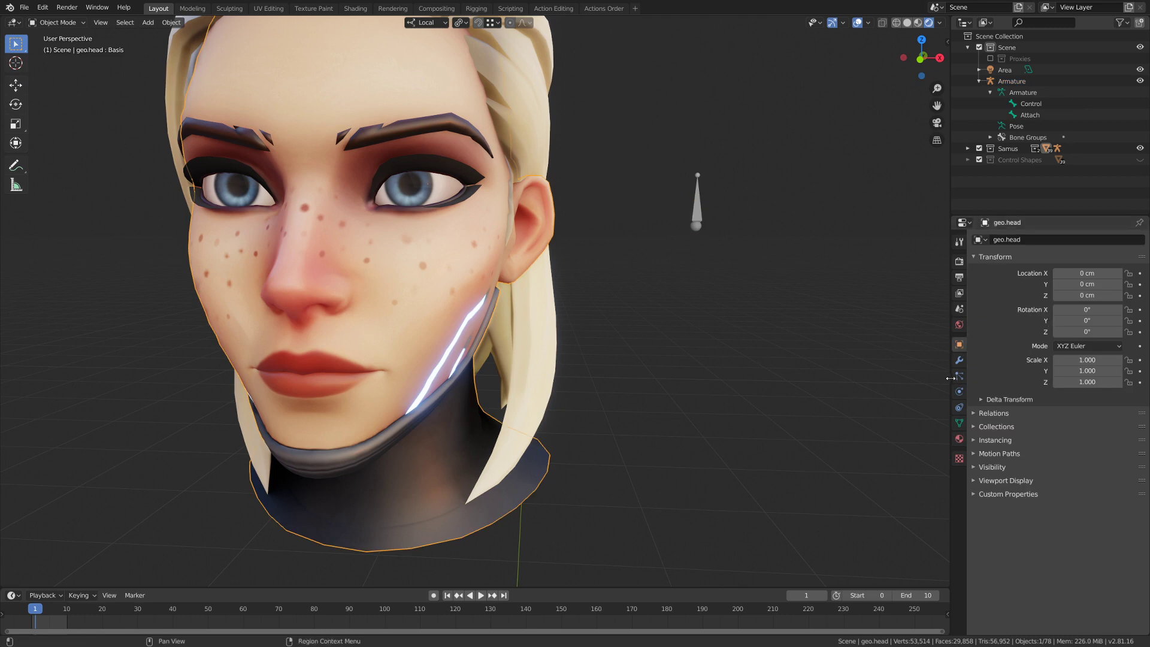
pyautogui.click(960, 424)
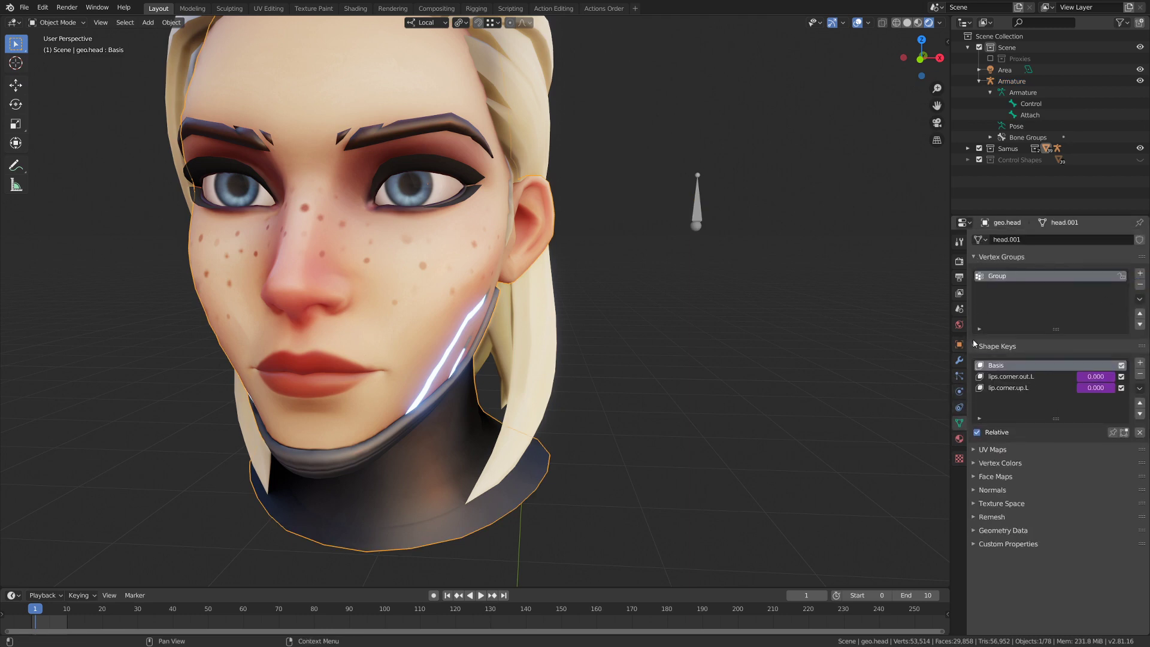
pyautogui.press('Tab')
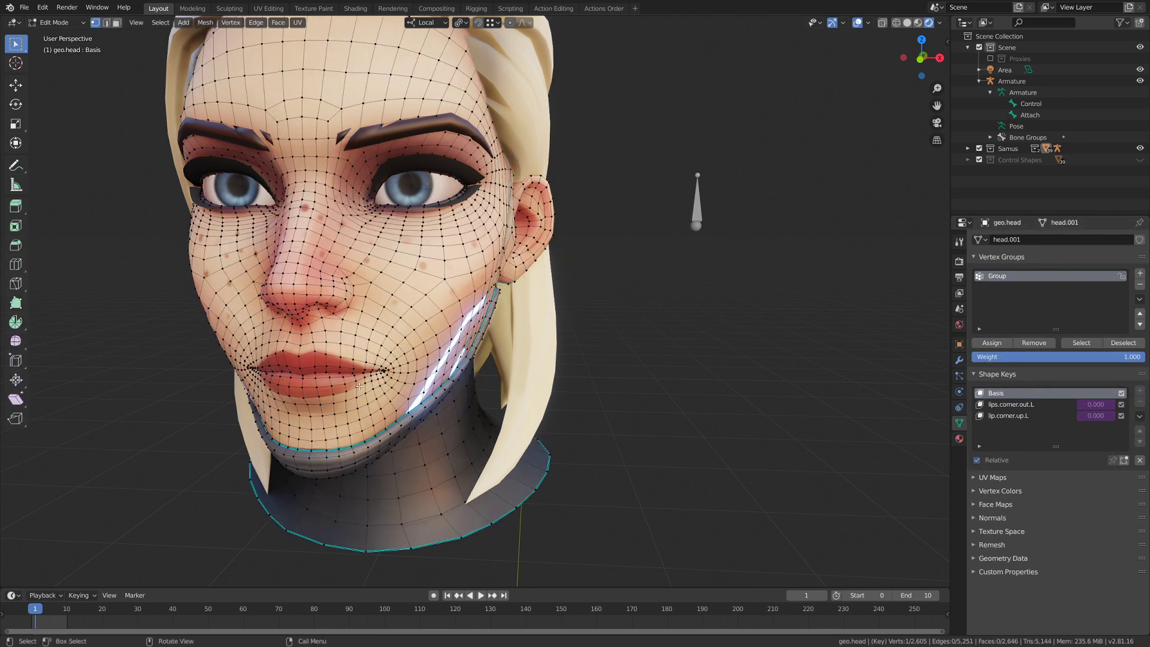
pyautogui.moveTo(348, 323); pyautogui.dragTo(383, 339, button='middle')
# Select the vertex at the left mouth corner and assign it to the vertex group Group
pyautogui.click(383, 329)
pyautogui.press('KP_Decimal')
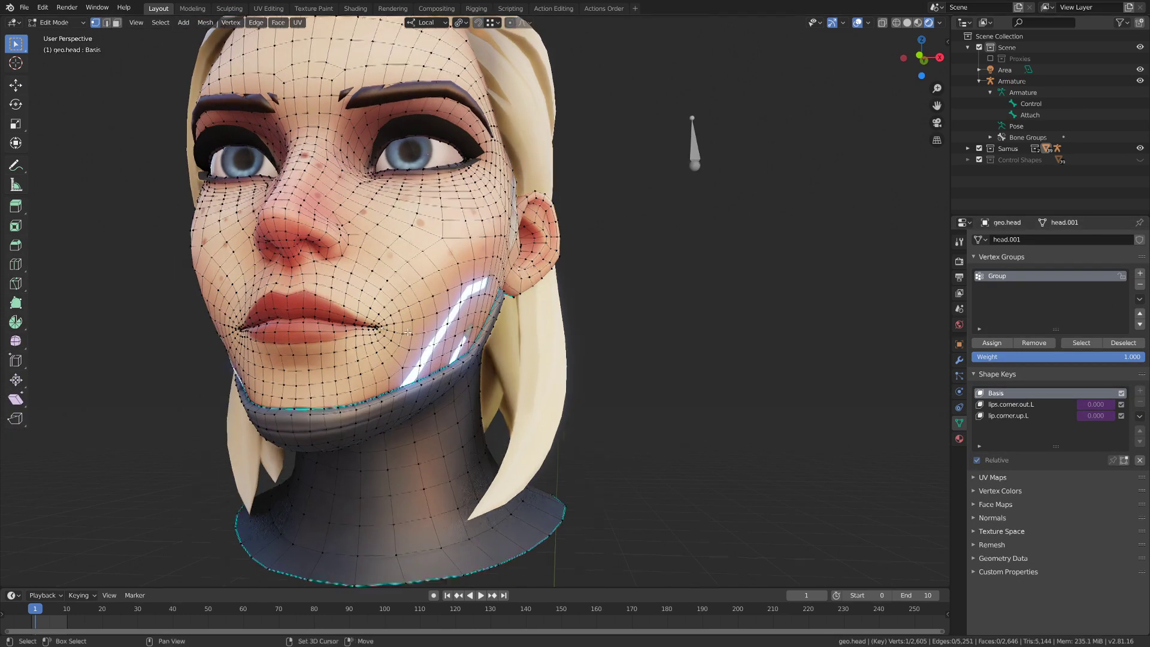
pyautogui.scroll(-3, 404, 329)
pyautogui.moveTo(403, 329); pyautogui.dragTo(466, 296, button='middle')
pyautogui.click(1002, 342)
pyautogui.click(995, 342)
pyautogui.scroll(-5, 466, 293)
pyautogui.moveTo(467, 293); pyautogui.dragTo(451, 352, button='middle')
pyautogui.scroll(4, 471, 347)
pyautogui.moveTo(463, 352); pyautogui.dragTo(486, 291, button='middle')
pyautogui.scroll(-2, 504, 314)
# Leave the head mesh's Edit Mode, select the armature, and switch it to Pose Mode
pyautogui.press('Tab')
pyautogui.scroll(-4, 542, 281)
pyautogui.click(724, 190)
pyautogui.press('Tab')
pyautogui.click(906, 205)
pyautogui.scroll(7, 449, 295)
pyautogui.scroll(-4, 478, 302)
pyautogui.moveTo(270, 300); pyautogui.dragTo(303, 297, button='middle')
pyautogui.press('Tab')
pyautogui.scroll(-4, 416, 286)
pyautogui.moveTo(416, 285); pyautogui.dragTo(441, 292, button='middle')
pyautogui.hotkey('ctrl', 'Tab')
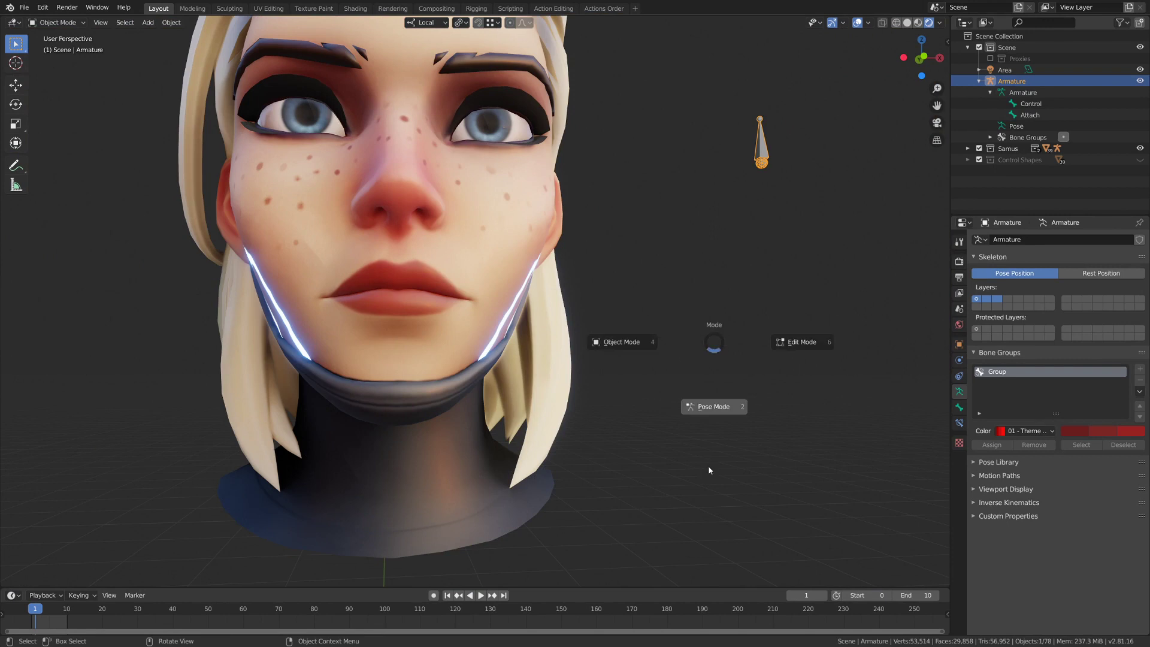
pyautogui.click(713, 407)
# Return to Object Mode, select the head mesh, and reopen it in Edit Mode
pyautogui.moveTo(635, 307); pyautogui.dragTo(527, 273, button='middle')
pyautogui.hotkey('ctrl', 'Tab')
pyautogui.click(285, 265)
pyautogui.click(478, 273)
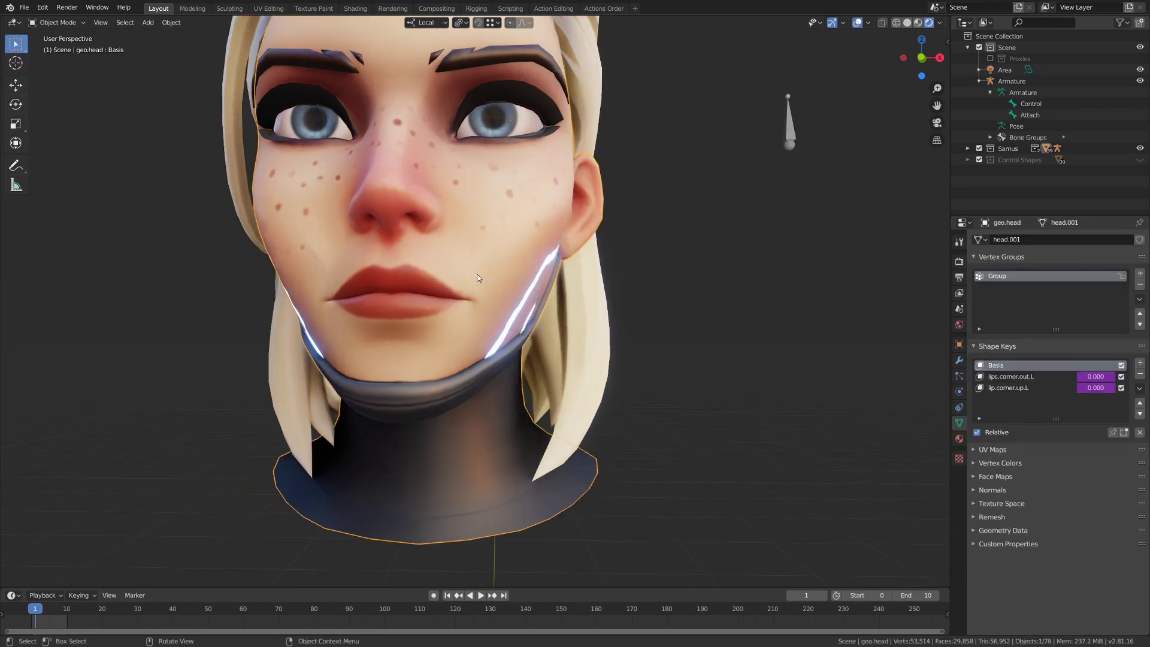
pyautogui.hotkey('ctrl', 'Tab')
pyautogui.click(629, 293)
# Select the vertex stored in the vertex group Group and examine its place at the mouth corner
pyautogui.scroll(4, 630, 293)
pyautogui.moveTo(629, 293); pyautogui.dragTo(594, 282, button='middle')
pyautogui.scroll(3, 594, 282)
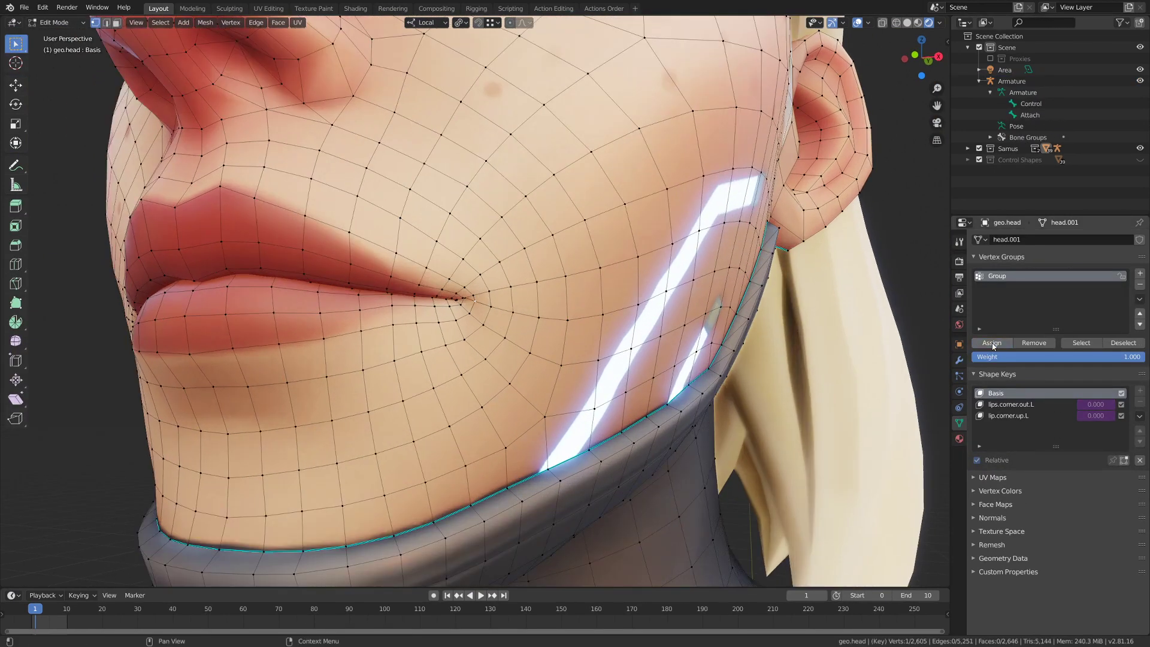
pyautogui.scroll(-3, 665, 311)
pyautogui.moveTo(665, 311); pyautogui.dragTo(707, 281, button='middle')
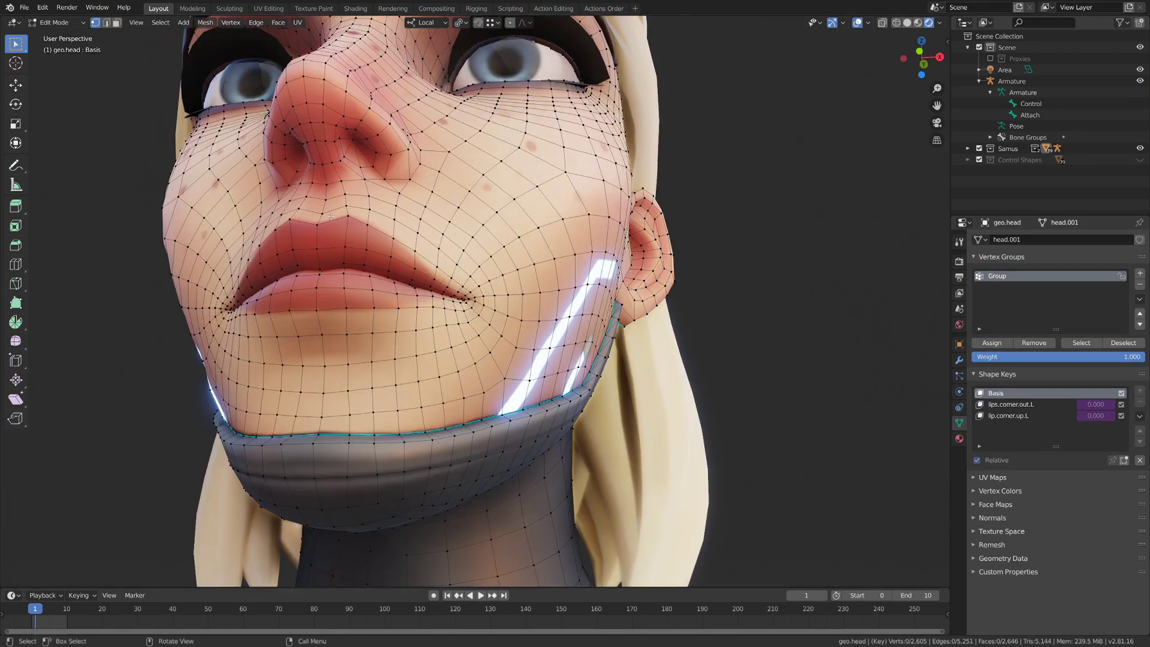
pyautogui.click(1082, 343)
pyautogui.press('KP_Decimal')
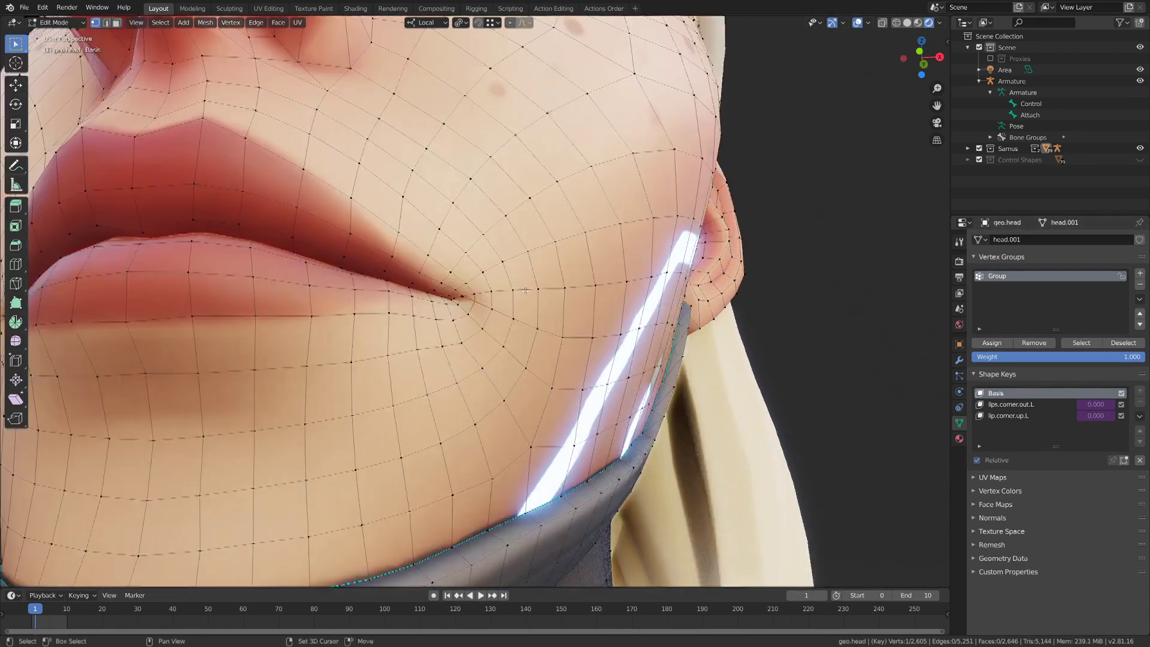
pyautogui.scroll(-10, 492, 305)
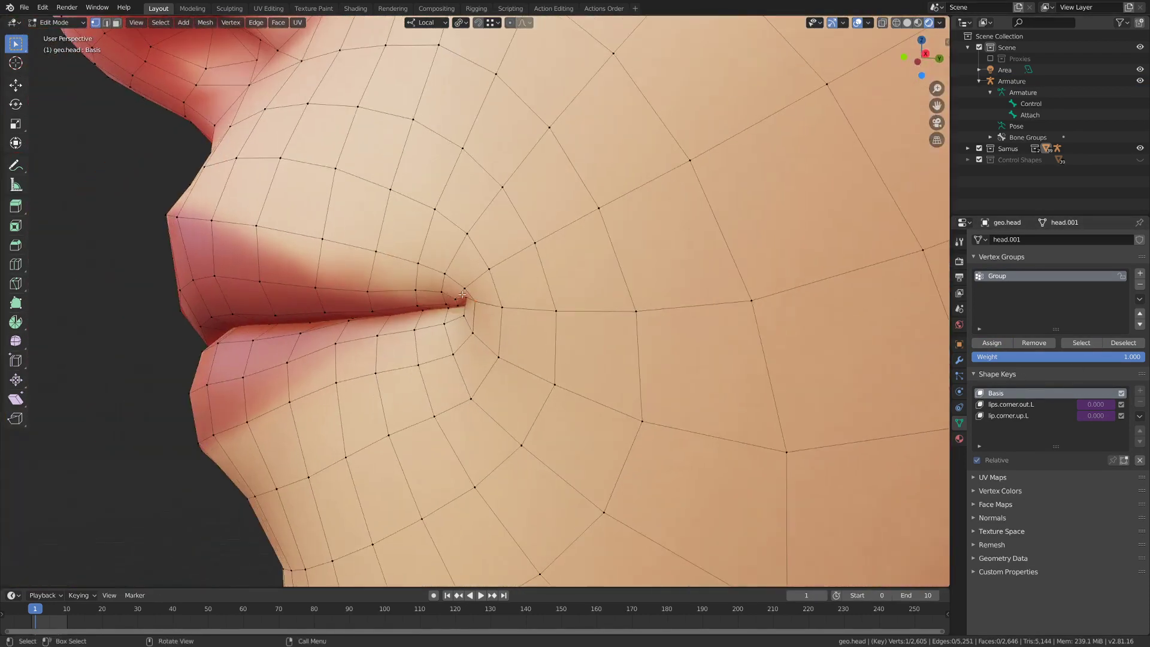
pyautogui.press('Tab')
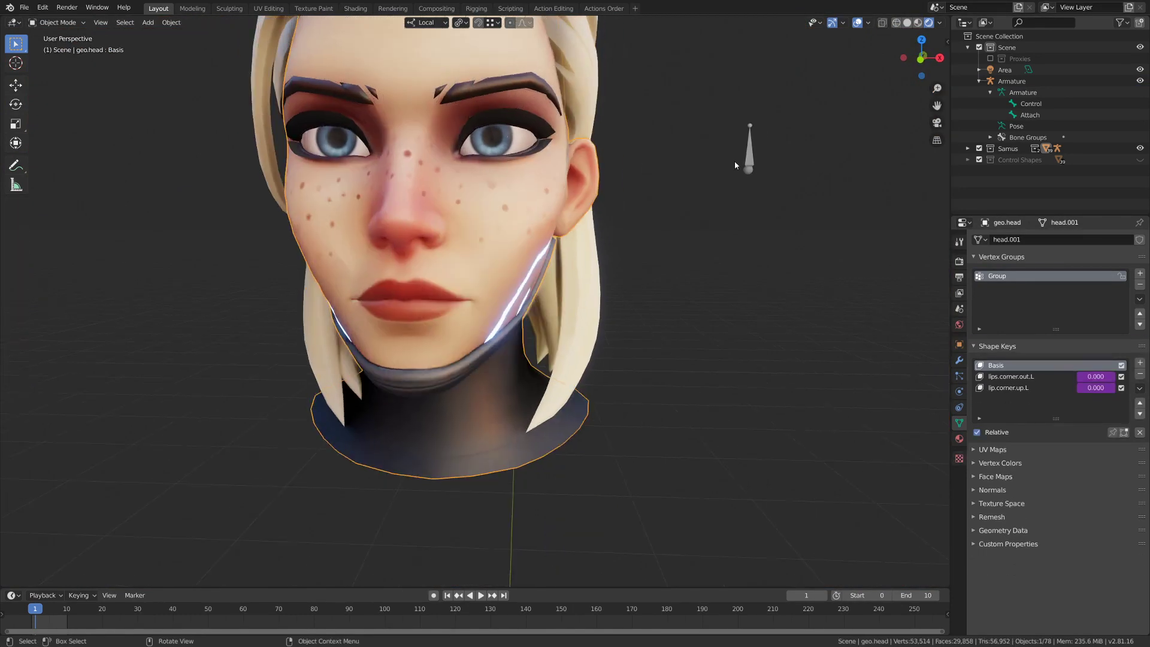
# Switch the armature back to Pose Mode and add a Copy Location constraint to the Attach bone
pyautogui.click(755, 150)
pyautogui.hotkey('ctrl', 'Tab')
pyautogui.click(760, 328)
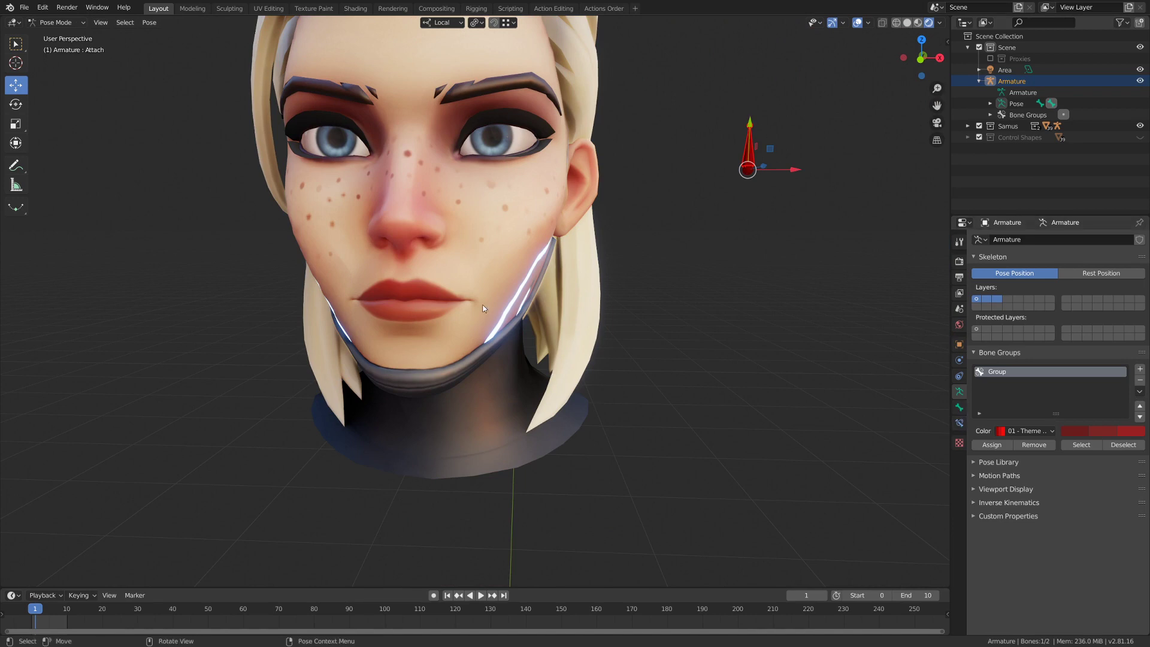
pyautogui.click(959, 423)
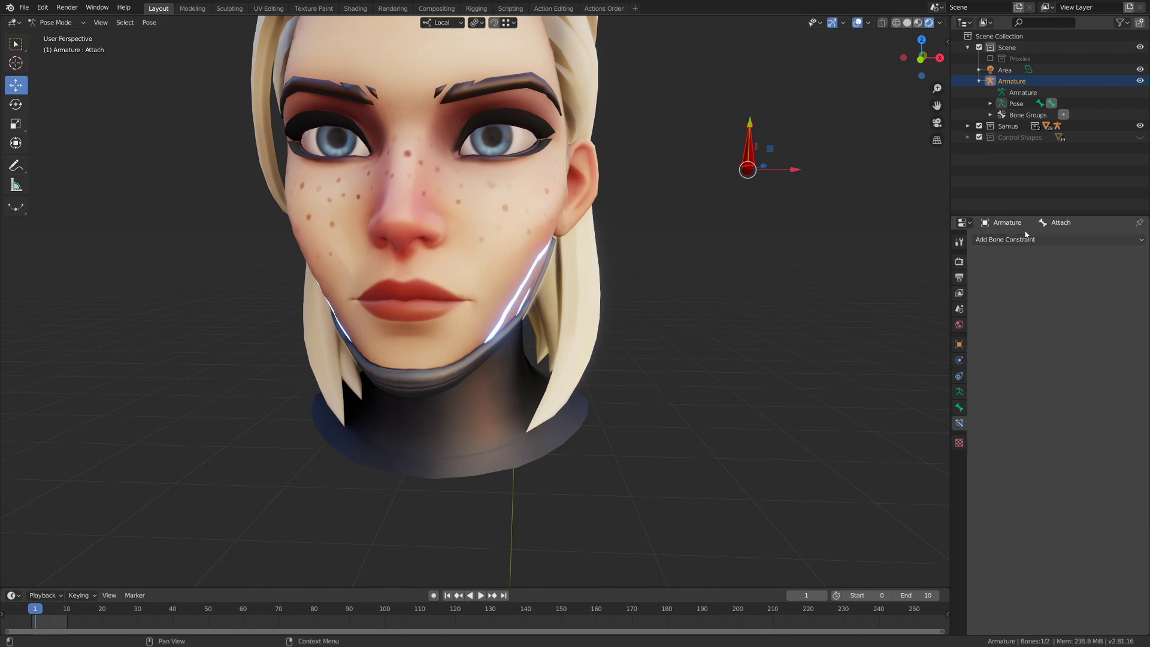
pyautogui.click(1042, 241)
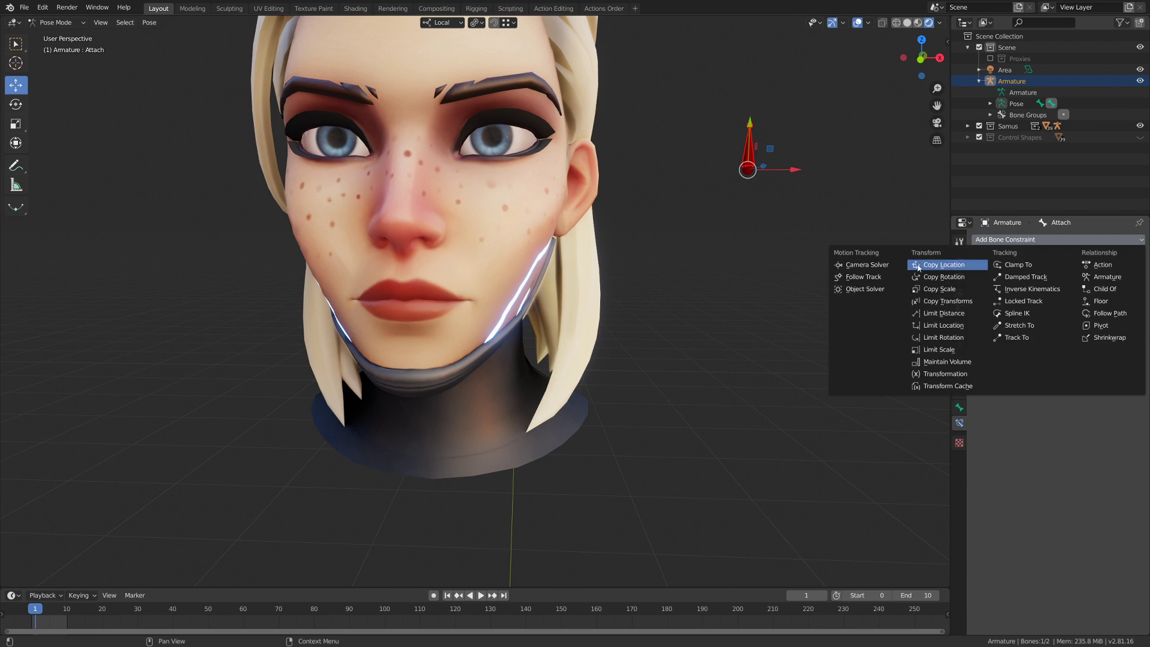
pyautogui.click(953, 265)
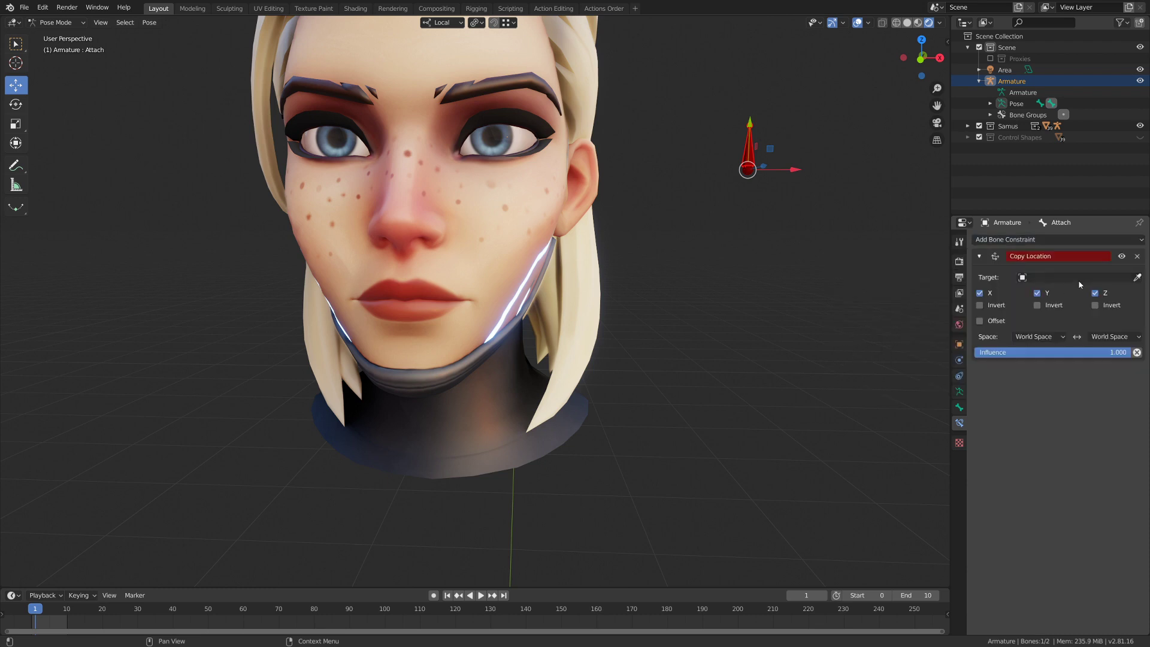
pyautogui.click(1122, 277)
pyautogui.click(1136, 265)
pyautogui.click(1137, 277)
pyautogui.press('Escape')
pyautogui.click(1138, 278)
pyautogui.press('Escape')
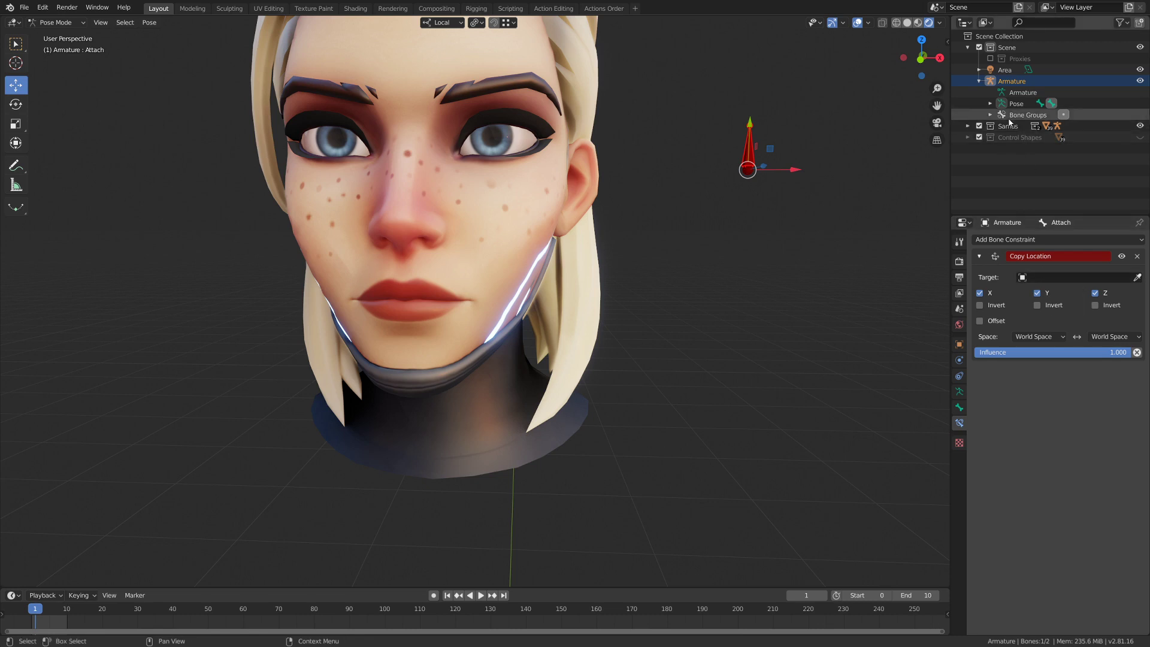
# Set geo.head as the target of the Attach bone's Copy Location constraint
pyautogui.click(1048, 278)
pyautogui.write('face')
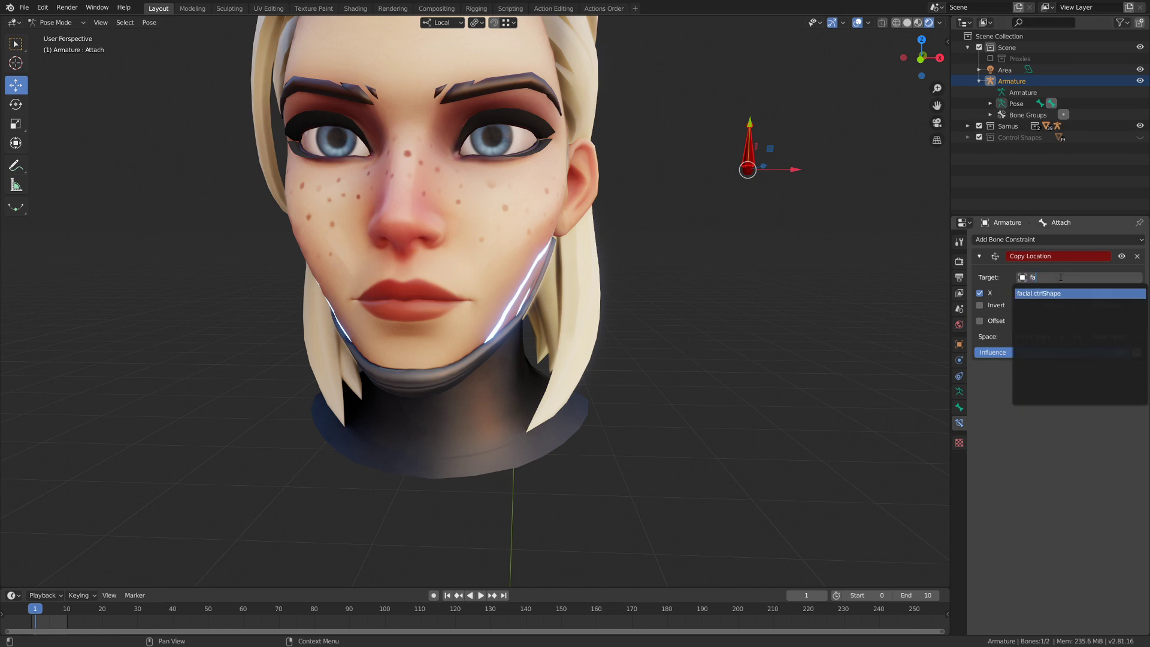
pyautogui.press('BackSpace')
pyautogui.press('BackSpace')
pyautogui.press('BackSpace')
pyautogui.press('BackSpace')
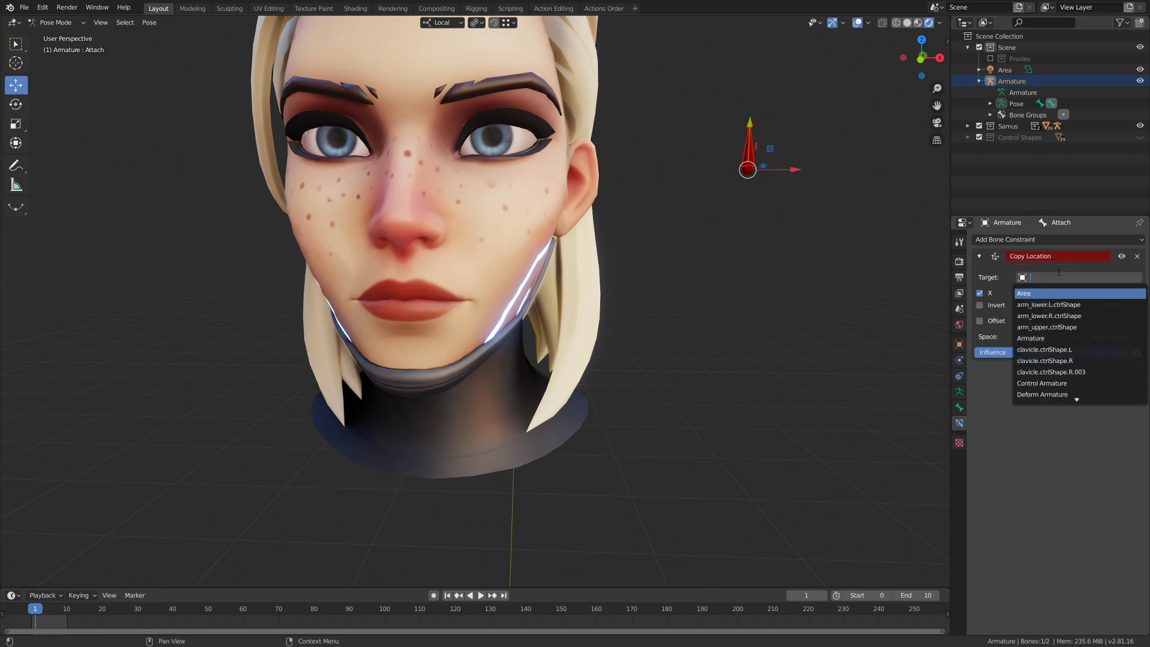
pyautogui.press('Down')
pyautogui.press('Down')
pyautogui.press('Down')
pyautogui.press('Down')
pyautogui.press('Down')
pyautogui.press('Down')
pyautogui.press('Down')
pyautogui.press('Down')
pyautogui.press('Down')
pyautogui.press('Down')
pyautogui.press('Down')
pyautogui.press('Down')
pyautogui.press('Down')
pyautogui.press('Down')
pyautogui.press('Down')
pyautogui.press('Down')
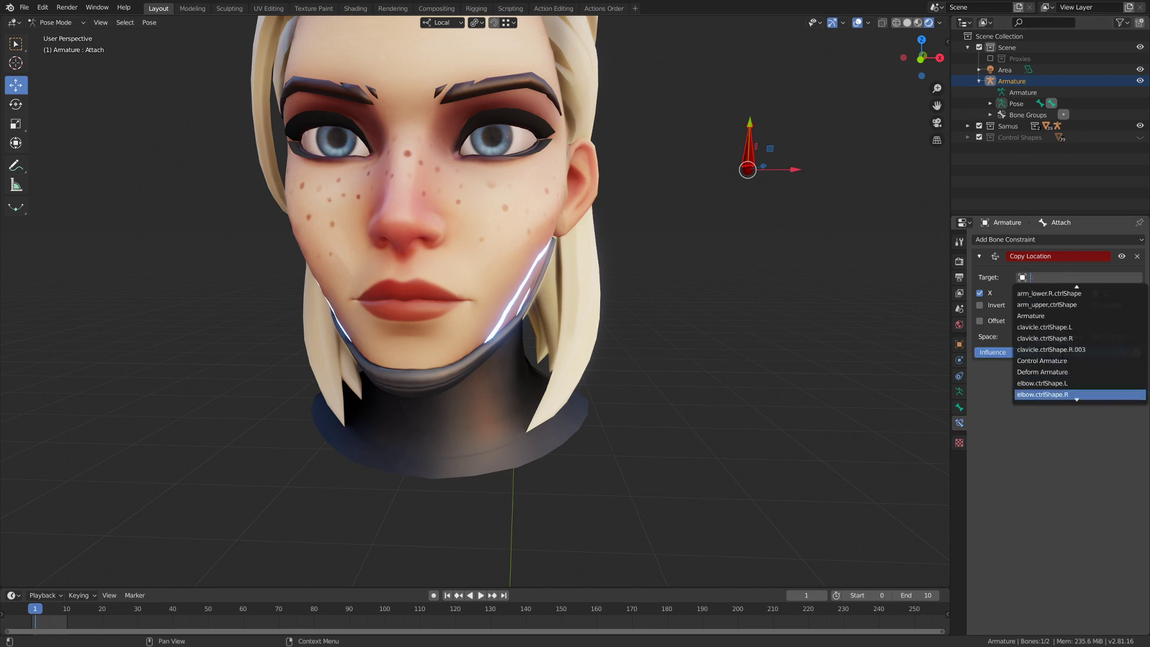
pyautogui.press('Down')
pyautogui.press('Down')
pyautogui.press('Down')
pyautogui.press('Down')
pyautogui.press('Down')
pyautogui.press('Down')
pyautogui.press('Down')
pyautogui.press('Down')
pyautogui.press('Down')
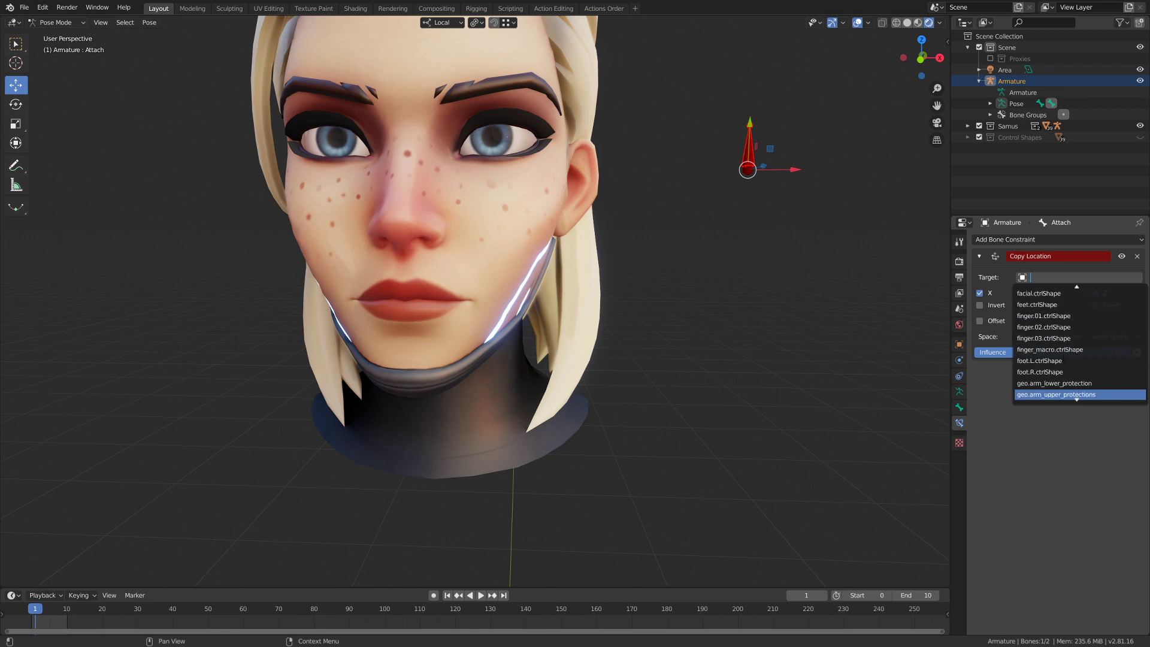
pyautogui.write('head')
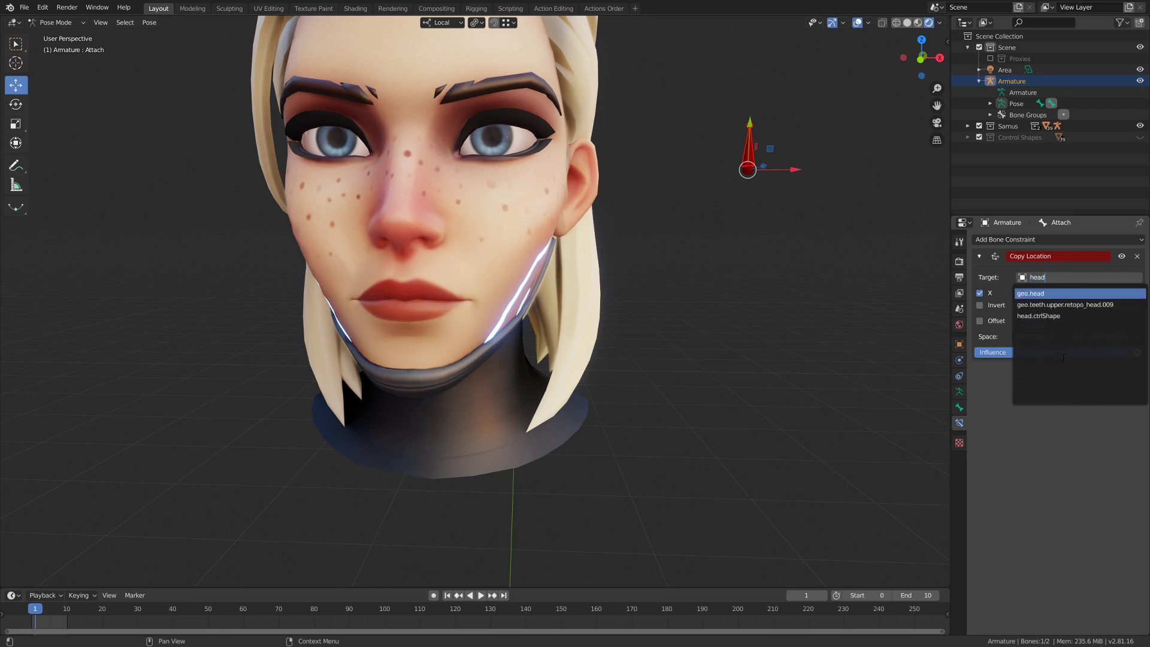
pyautogui.press('Return')
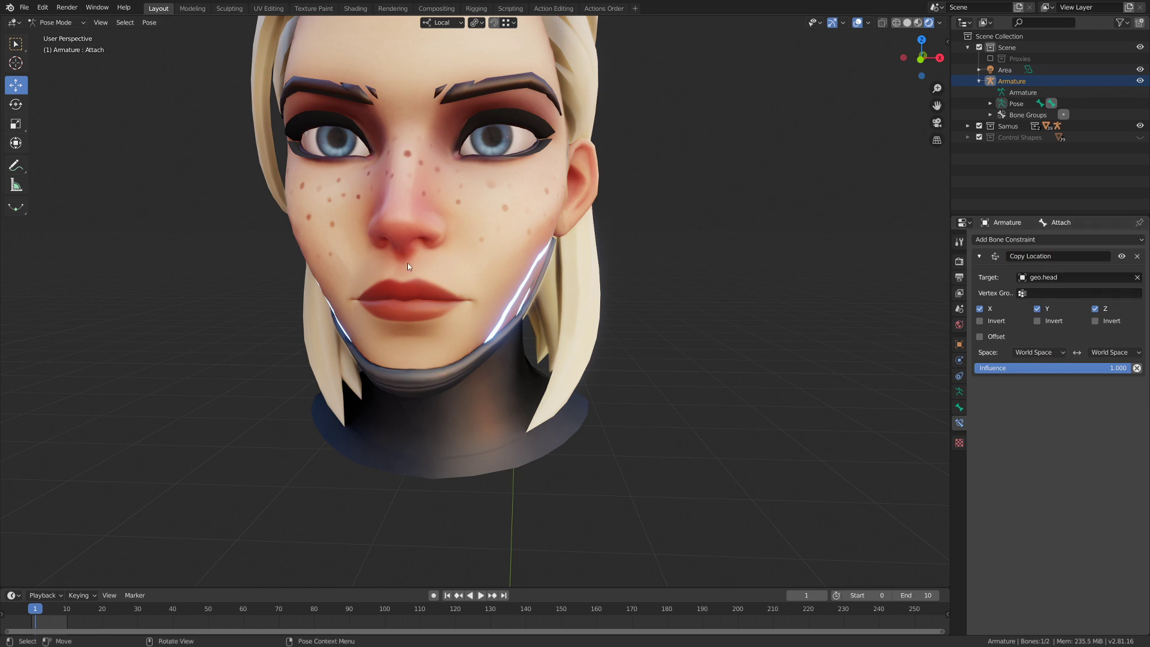
# Try the vertex group Group in the Copy Location constraint and clear it again
pyautogui.moveTo(634, 288); pyautogui.dragTo(618, 268, button='middle')
pyautogui.click(1079, 293)
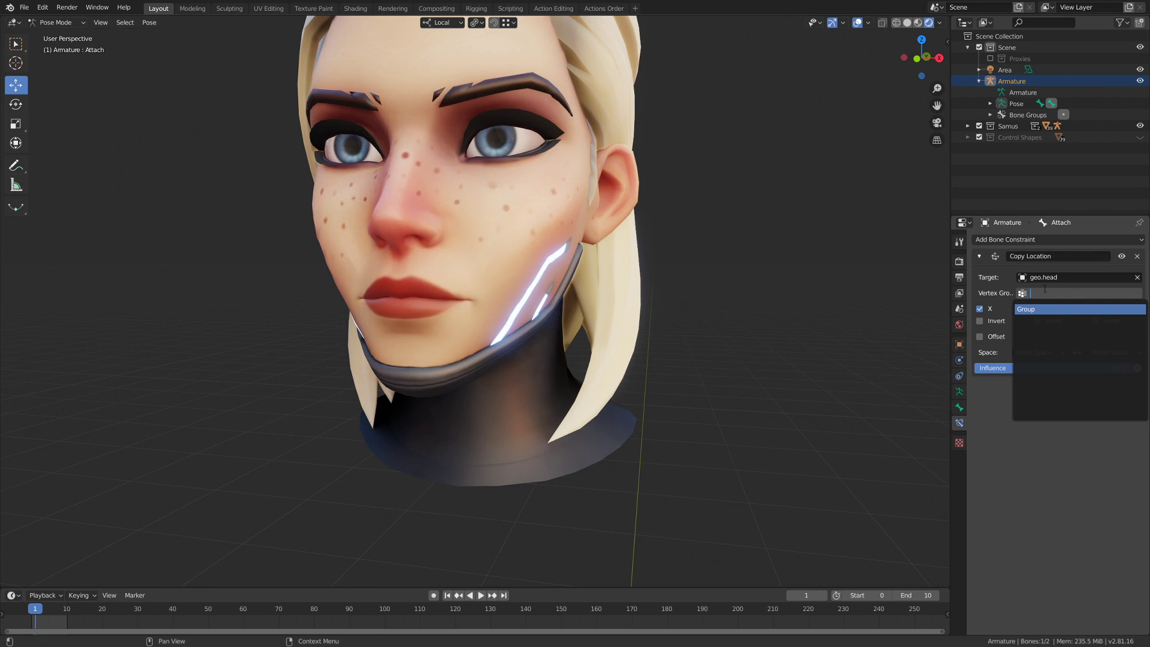
pyautogui.click(1050, 310)
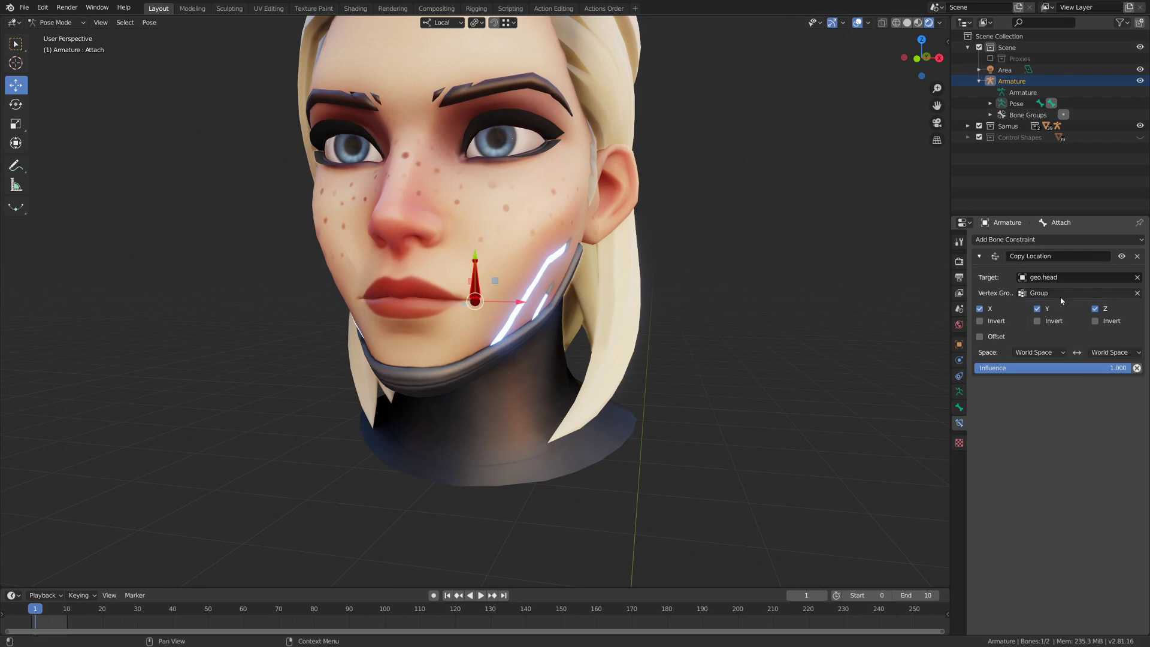
pyautogui.click(1137, 293)
# Assign the vertex group Group to the Attach bone's Copy Location constraint
pyautogui.moveTo(483, 301); pyautogui.dragTo(513, 153, button='middle')
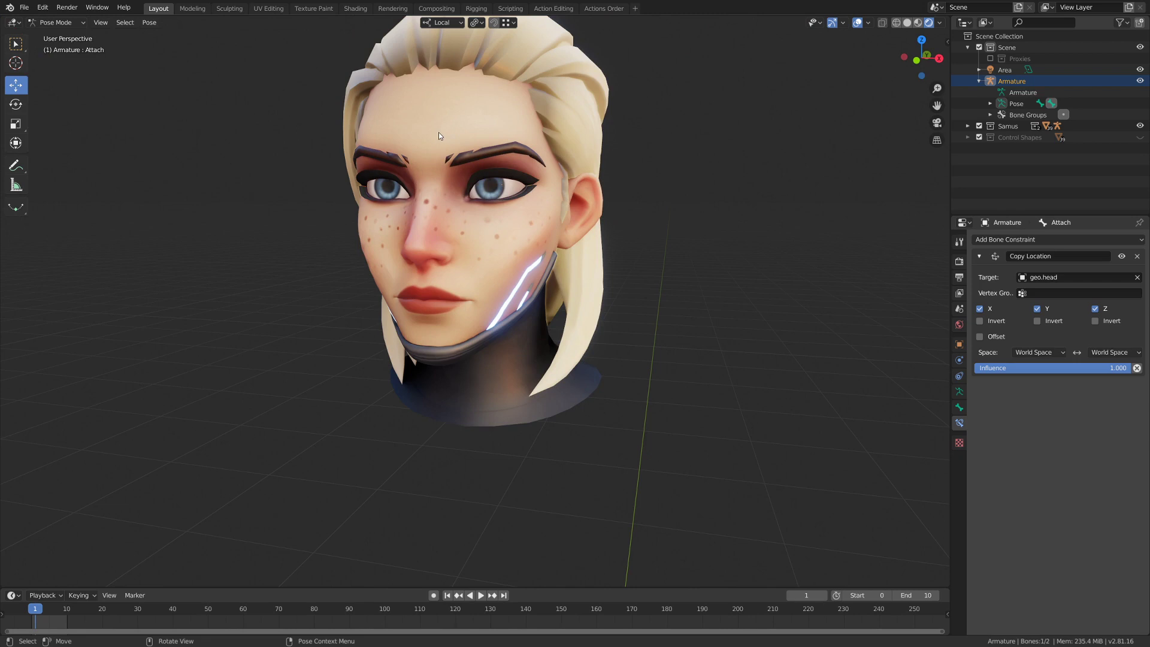
pyautogui.scroll(-3, 424, 293)
pyautogui.moveTo(424, 293); pyautogui.dragTo(510, 540, button='middle')
pyautogui.moveTo(447, 401); pyautogui.dragTo(488, 354, button='middle')
pyautogui.scroll(5, 489, 358)
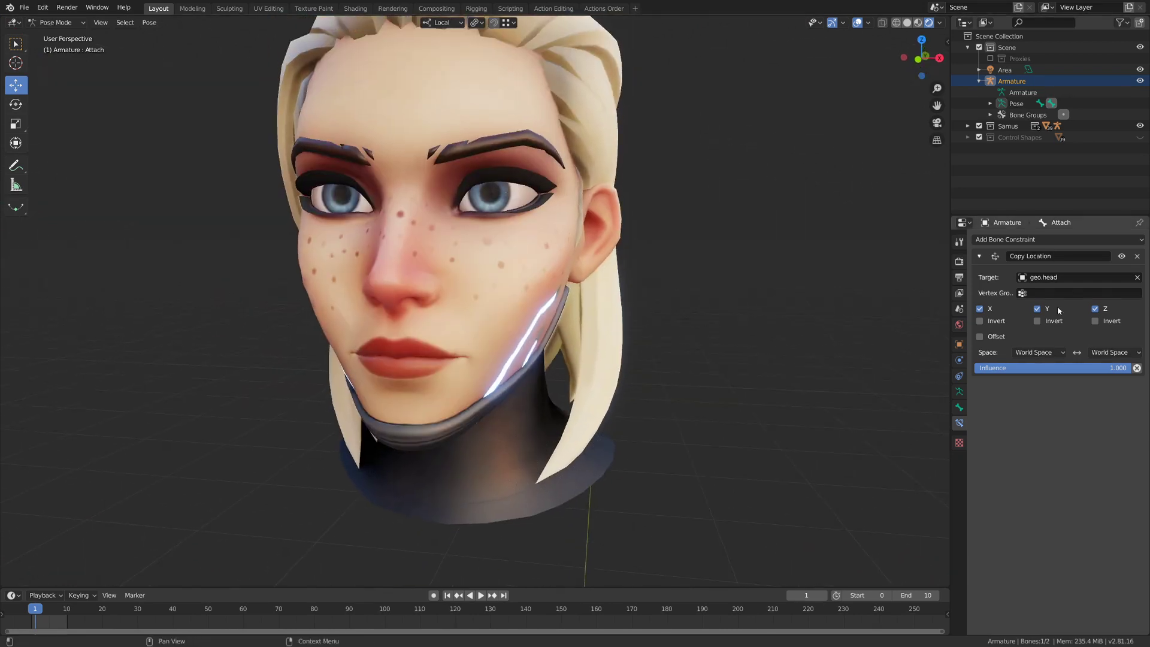
pyautogui.click(1063, 293)
pyautogui.click(1042, 310)
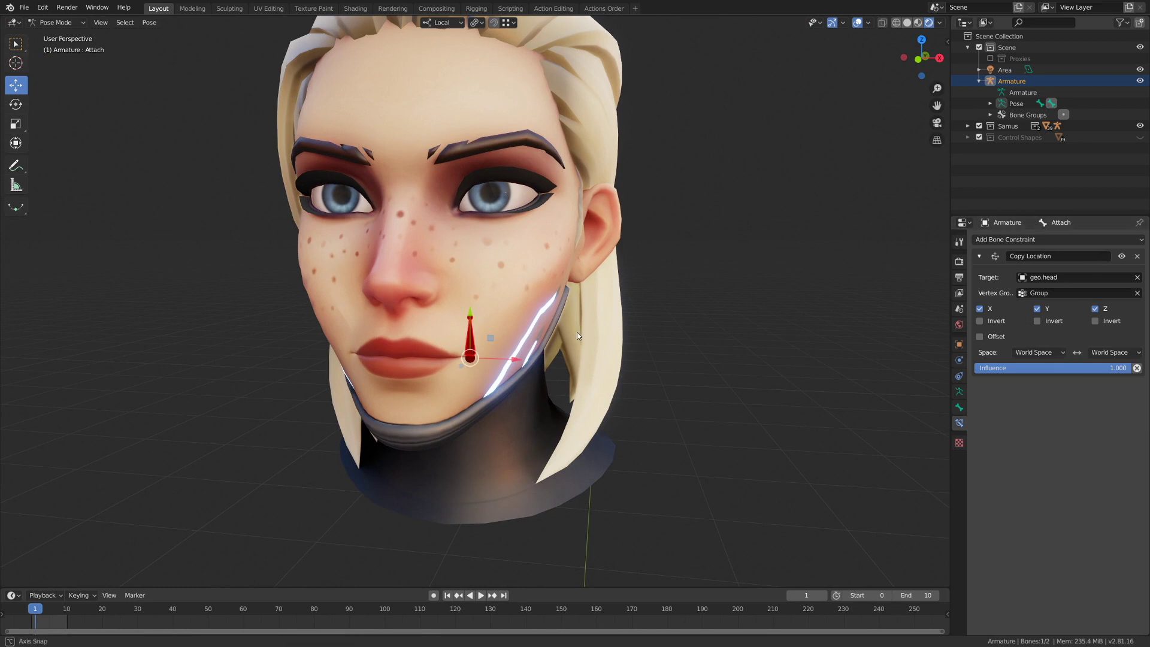
# Deselect the Attach bone and select the Control bone at the mouth corner
pyautogui.scroll(4, 540, 333)
pyautogui.click(526, 296)
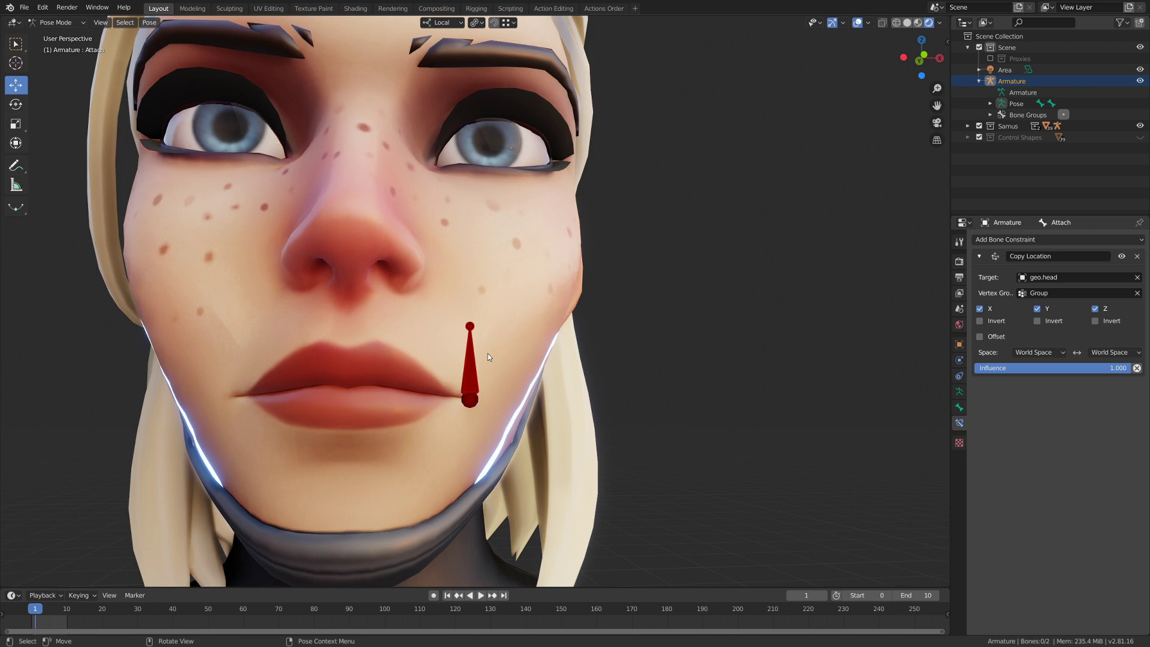
pyautogui.click(471, 400)
# Try moving the Control bone outward and upward to test the mouth-corner deformation, and undo the moves
pyautogui.moveTo(513, 401); pyautogui.dragTo(538, 398)
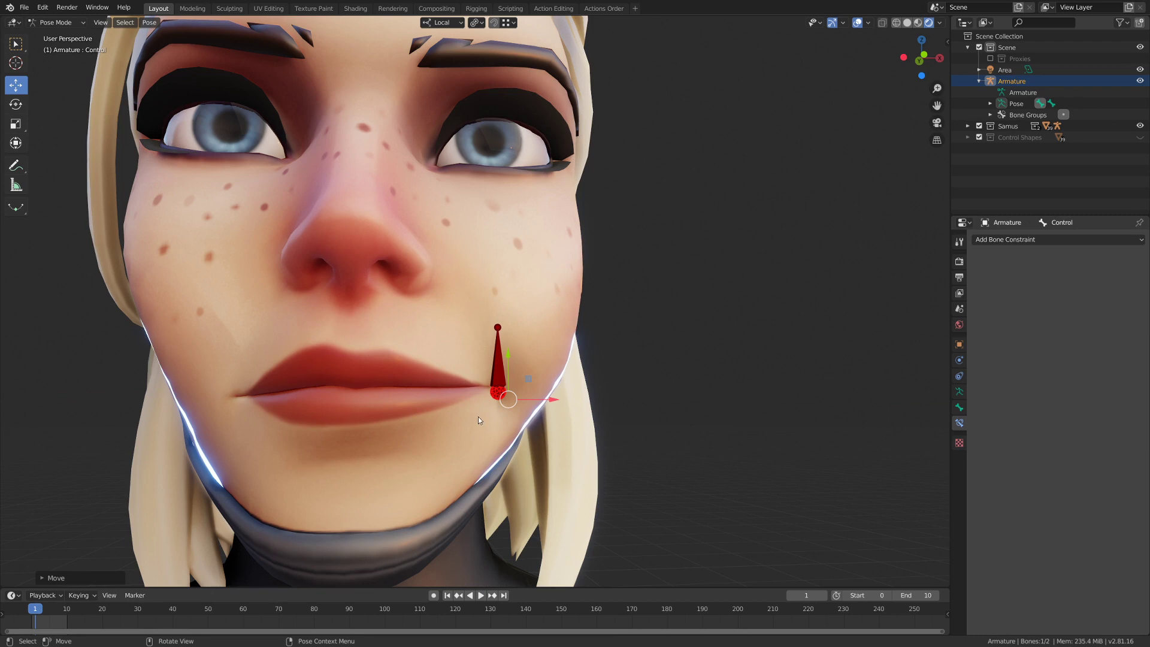
pyautogui.moveTo(526, 380); pyautogui.dragTo(569, 327)
pyautogui.scroll(-3, 515, 307)
pyautogui.moveTo(515, 307); pyautogui.dragTo(487, 312, button='middle')
pyautogui.hotkey('ctrl', 'z')
# Try moving the Control bone about 2.3 cm along its local X axis and cancel the move
pyautogui.moveTo(505, 365); pyautogui.dragTo(520, 359, button='middle')
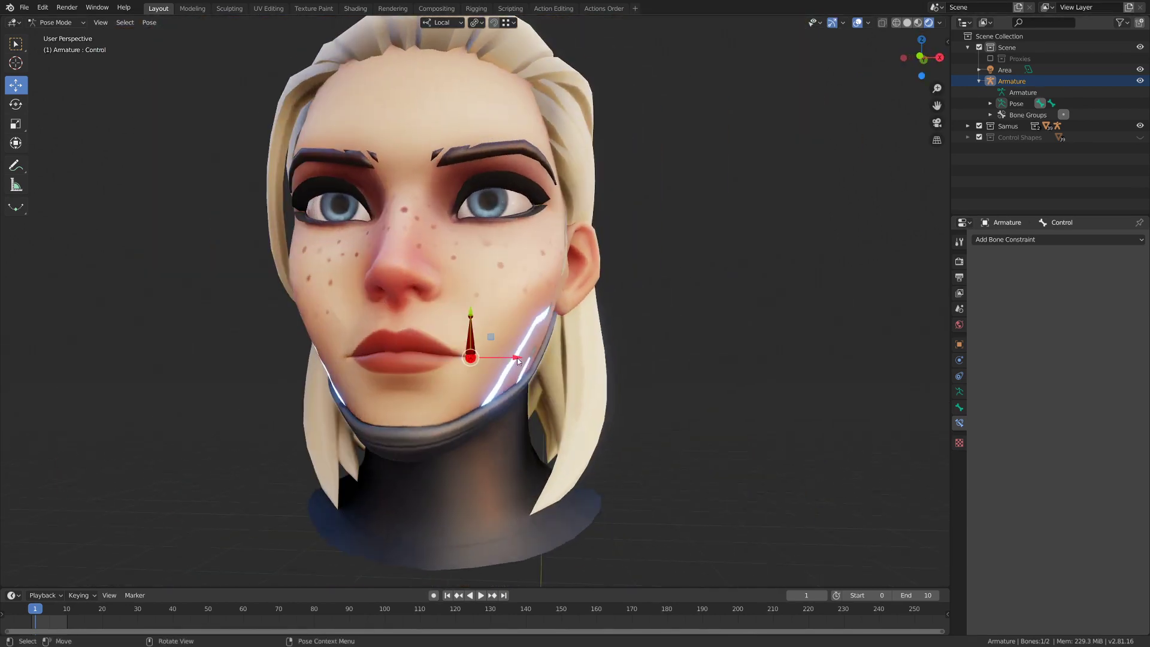
pyautogui.press('g')
pyautogui.press('x')
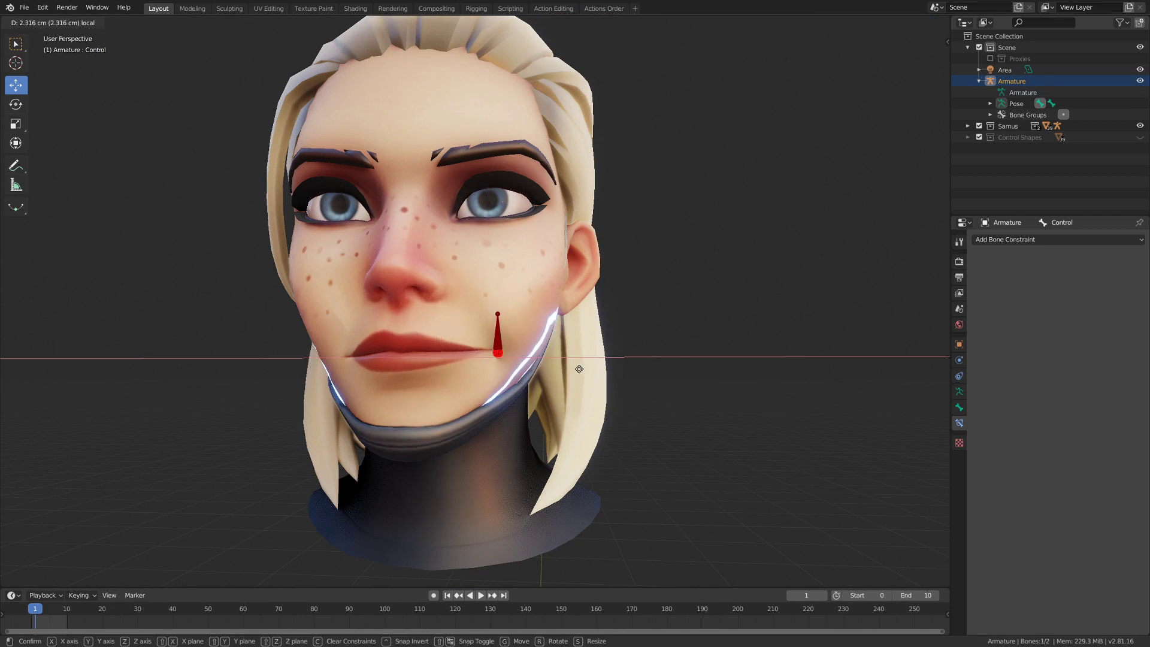
pyautogui.press('Escape')
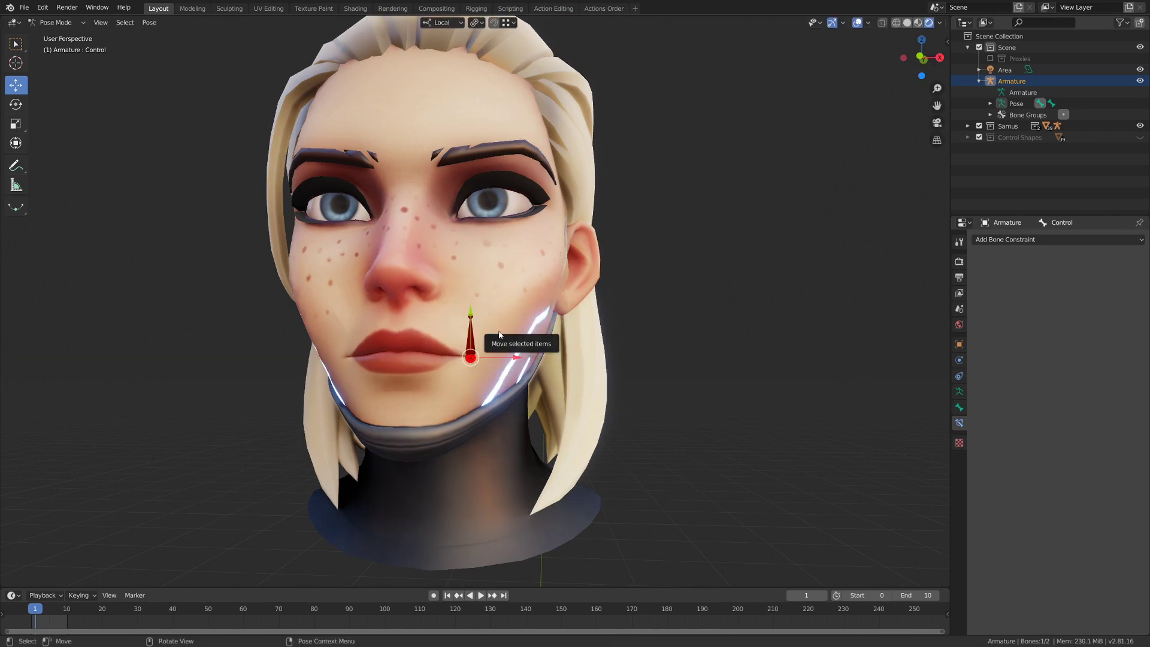